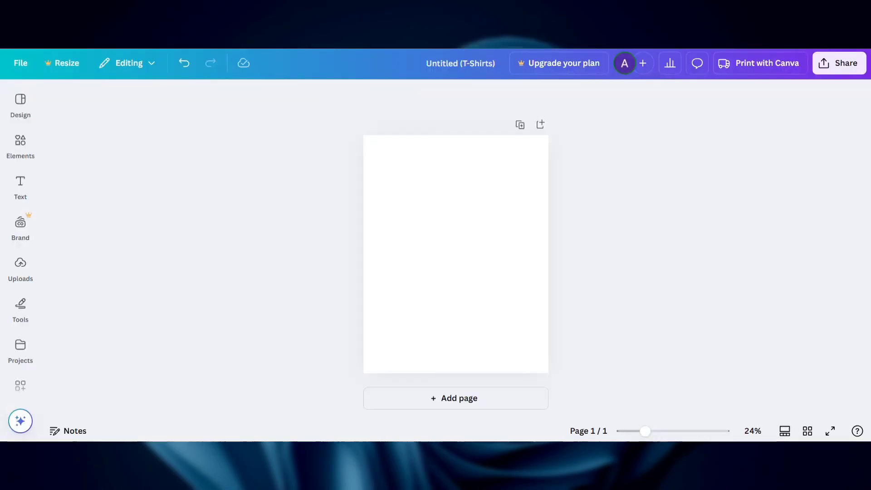
Place the yellow car image on the blank page and crop its empty margins to about 6.7 by 3.8
{"action": "left_click_drag", "start_coordinate": [689, 68], "coordinate": [431, 293]}
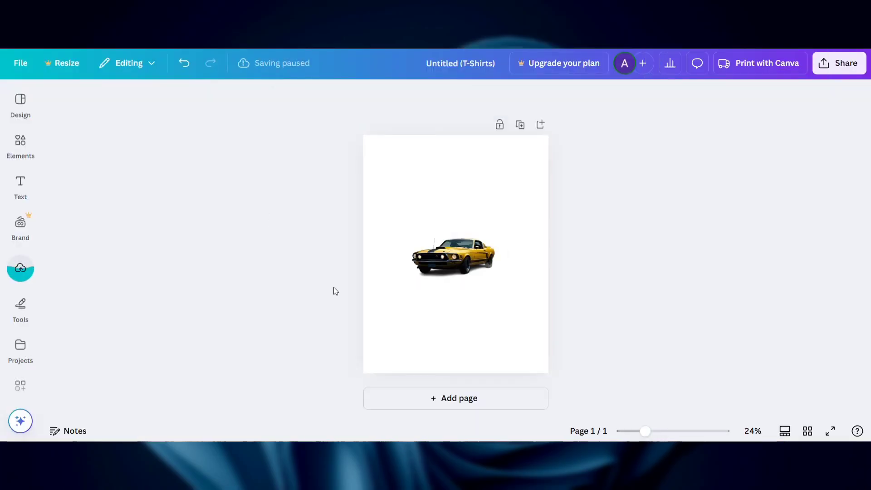
{"action": "left_click", "coordinate": [435, 254]}
{"action": "left_click_drag", "start_coordinate": [511, 254], "coordinate": [498, 254]}
{"action": "left_click_drag", "start_coordinate": [402, 255], "coordinate": [411, 255]}
{"action": "left_click_drag", "start_coordinate": [434, 227], "coordinate": [434, 232]}
{"action": "left_click_drag", "start_coordinate": [434, 282], "coordinate": [434, 279]}
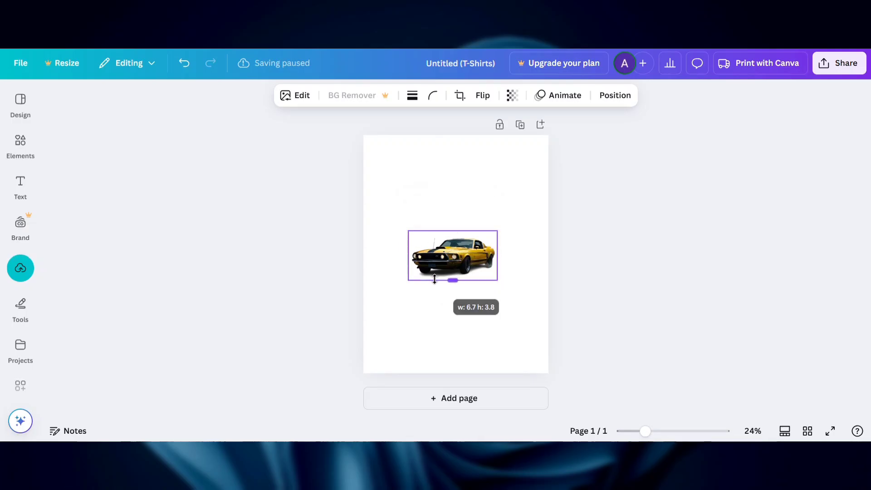
Enlarge the car image to span most of the page width and move it slightly below the page's center
{"action": "left_click_drag", "start_coordinate": [408, 231], "coordinate": [359, 202]}
{"action": "left_click_drag", "start_coordinate": [406, 234], "coordinate": [431, 257]}
{"action": "left_click_drag", "start_coordinate": [383, 224], "coordinate": [366, 216]}
{"action": "left_click_drag", "start_coordinate": [418, 259], "coordinate": [426, 272]}
{"action": "left_click", "coordinate": [356, 318]}
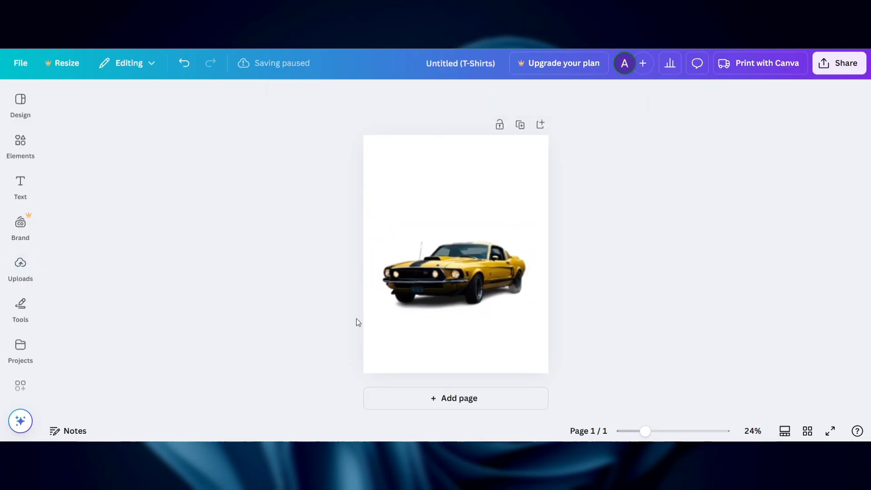
Flip the car image horizontally and move it slightly lower on the page
{"action": "left_click", "coordinate": [433, 278]}
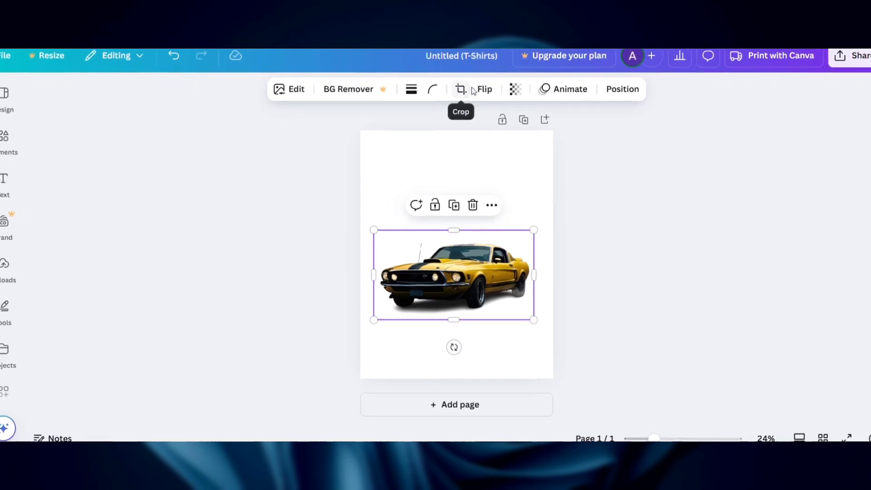
{"action": "left_click", "coordinate": [483, 89]}
{"action": "left_click", "coordinate": [466, 123]}
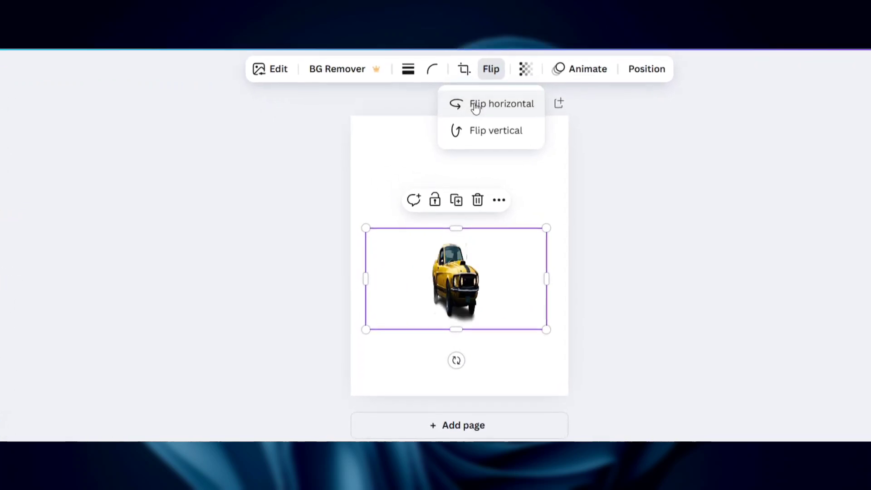
{"action": "left_click_drag", "start_coordinate": [427, 261], "coordinate": [429, 281]}
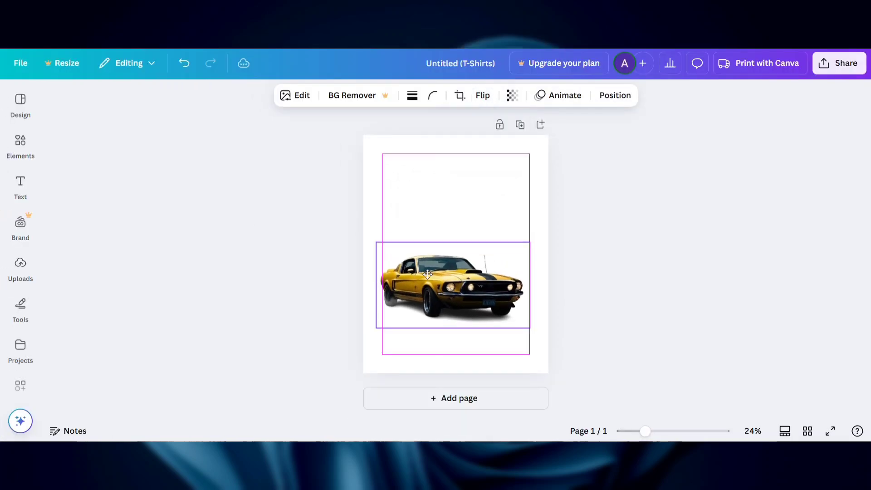
{"action": "left_click", "coordinate": [333, 273]}
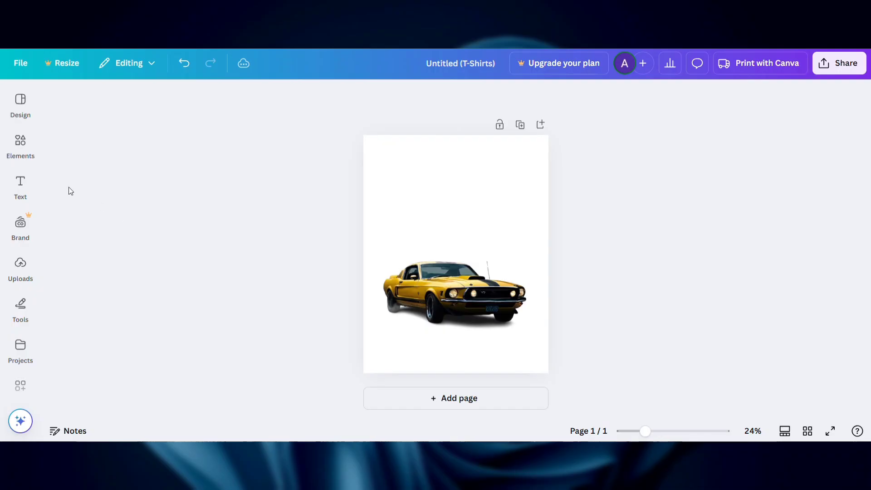
Search the apps for "type warp" and open the Type Warp app
{"action": "left_click", "coordinate": [20, 265]}
{"action": "left_click", "coordinate": [21, 346]}
{"action": "left_click", "coordinate": [20, 385]}
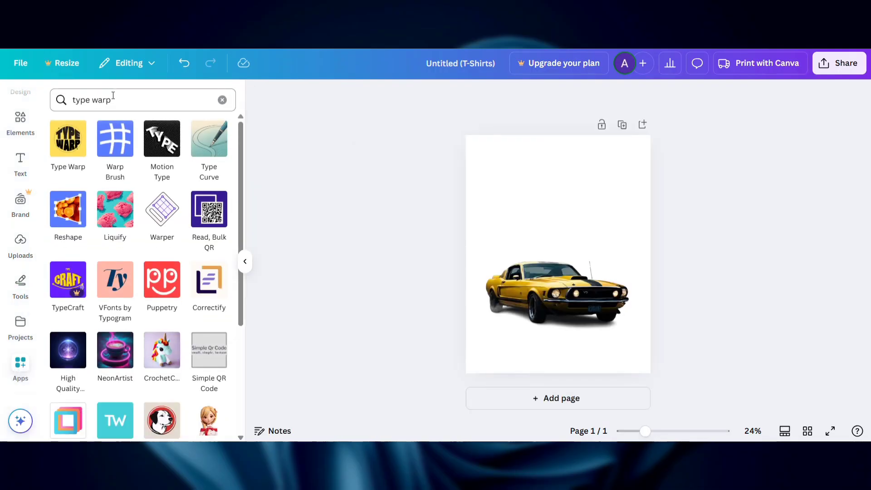
{"action": "left_click", "coordinate": [93, 102]}
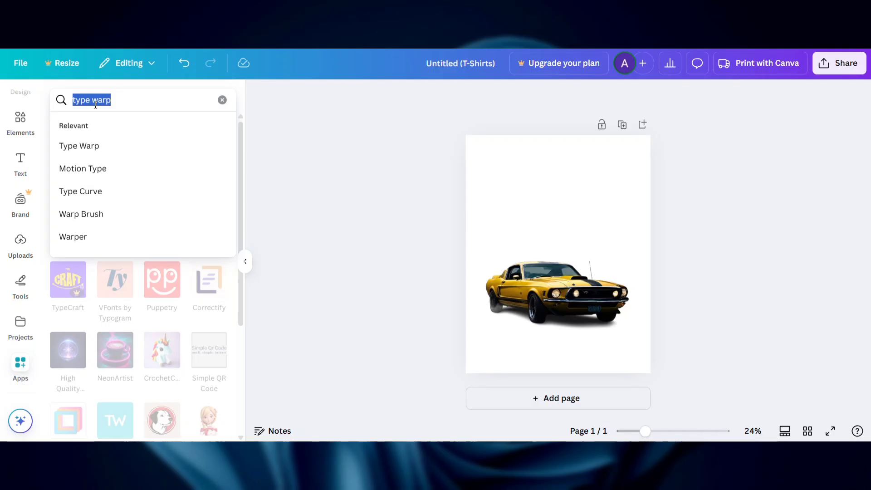
{"action": "left_click", "coordinate": [122, 103]}
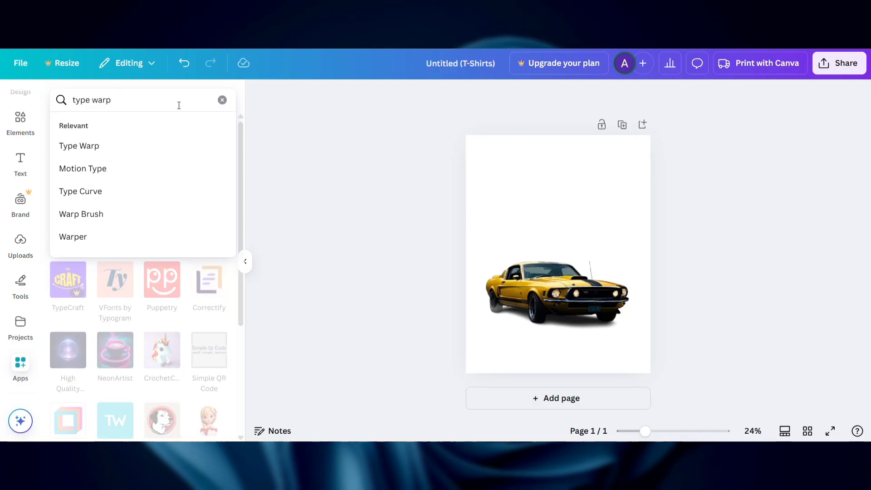
{"action": "key", "text": "Return"}
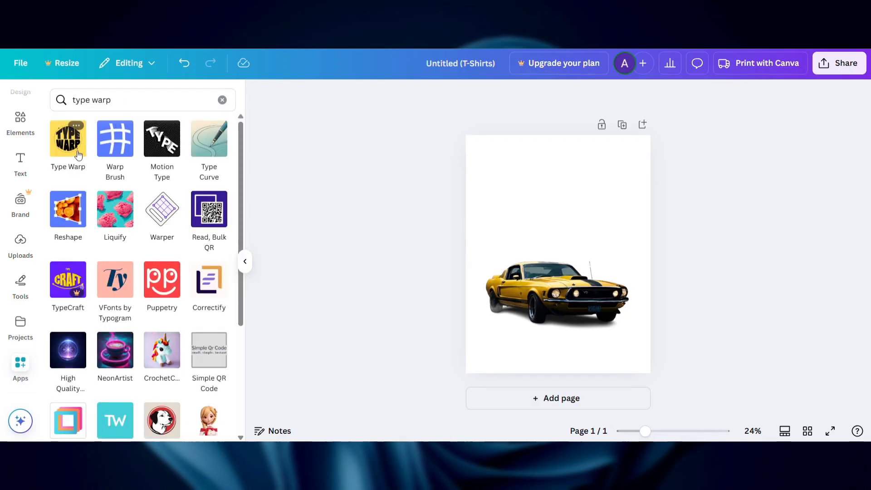
{"action": "left_click", "coordinate": [66, 150]}
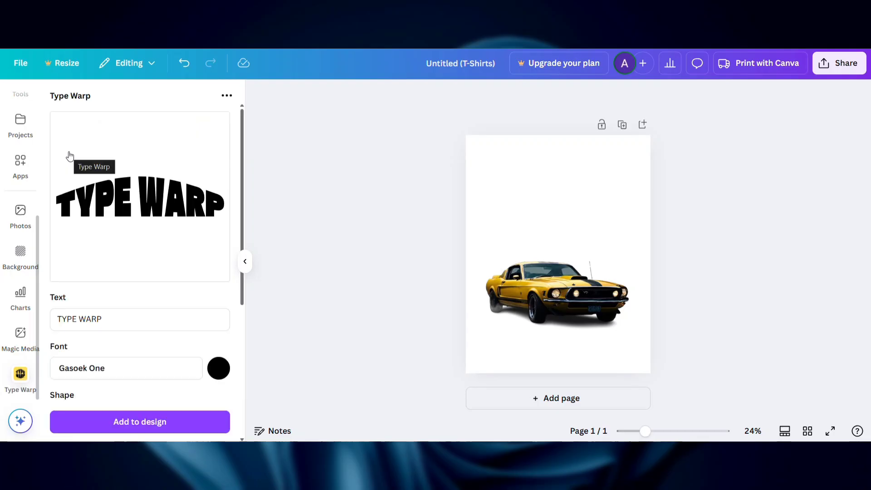
Replace the sample text in Type Warp with "Ford Mustang"
{"action": "triple_click", "coordinate": [101, 320]}
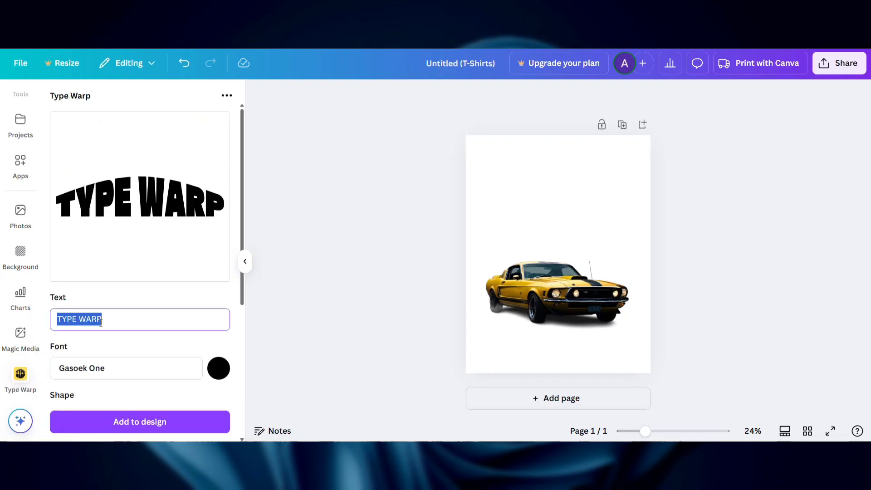
{"action": "type", "text": "Ford"}
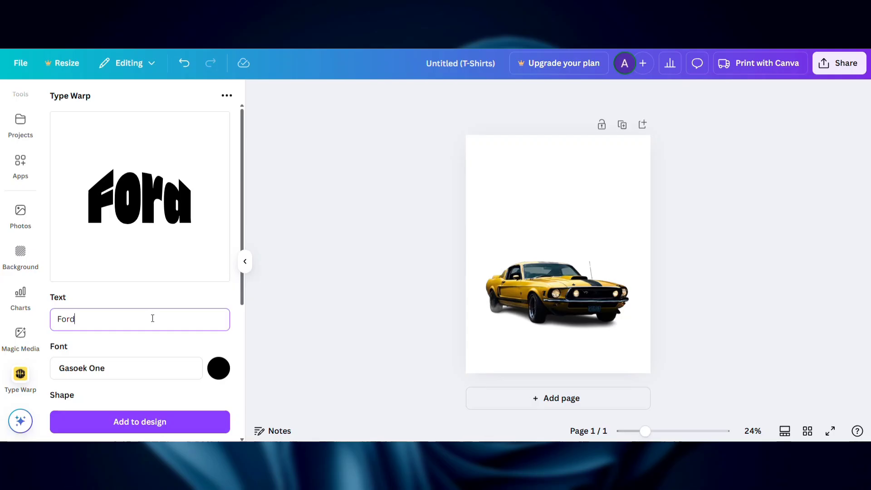
{"action": "type", "text": " M"}
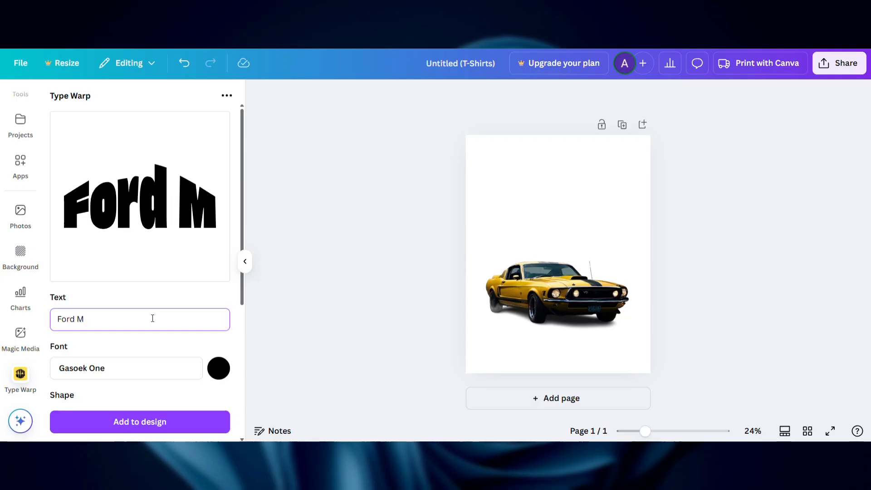
{"action": "type", "text": "ustang"}
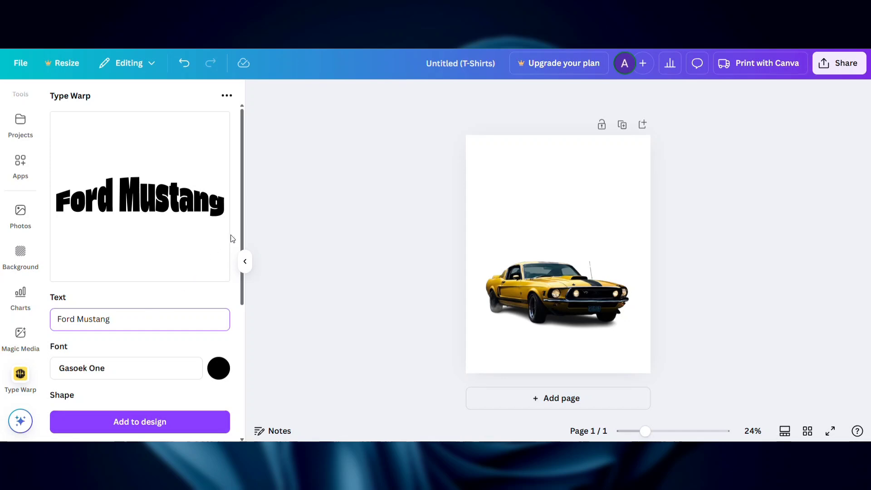
Set the warped text's color to dark gray #2E2E2E
{"action": "left_click_drag", "start_coordinate": [241, 233], "coordinate": [202, 367]}
{"action": "left_click", "coordinate": [220, 239]}
{"action": "left_click", "coordinate": [227, 290]}
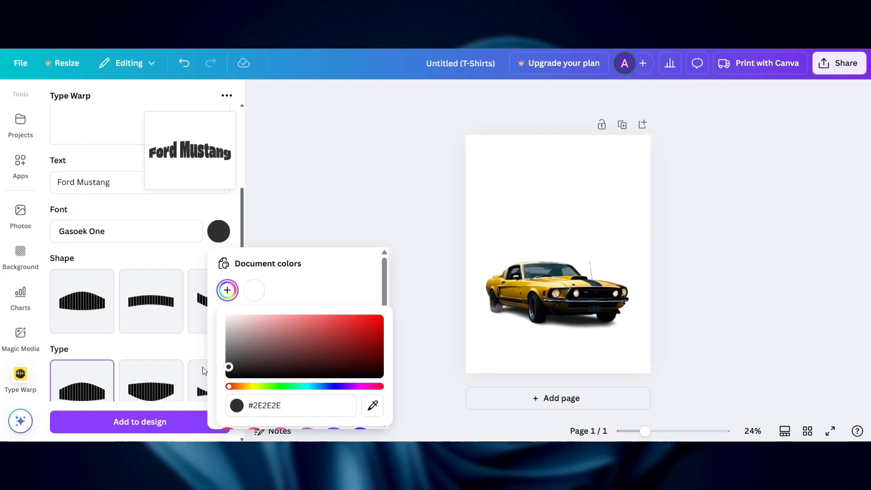
{"action": "left_click", "coordinate": [203, 366]}
Choose the warp shape with straight sides rising to a central peak for the Ford Mustang text
{"action": "left_click", "coordinate": [228, 302]}
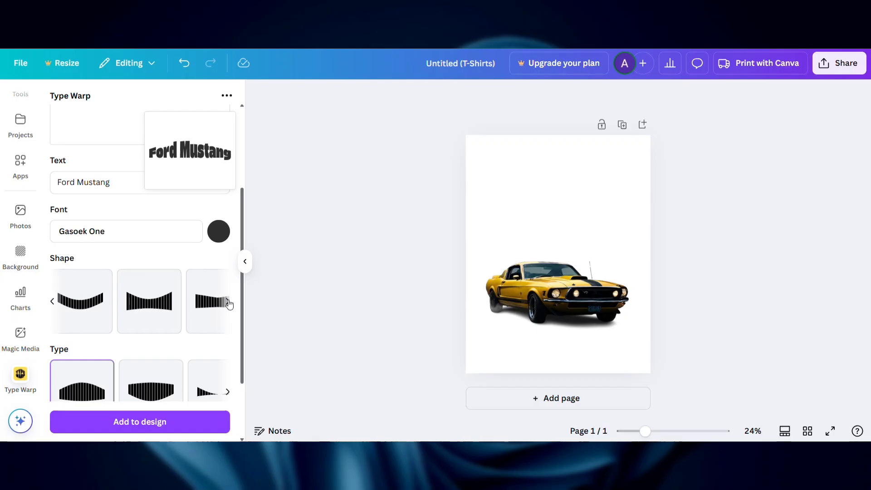
{"action": "left_click", "coordinate": [230, 303]}
{"action": "left_click", "coordinate": [230, 304]}
{"action": "left_click", "coordinate": [226, 306]}
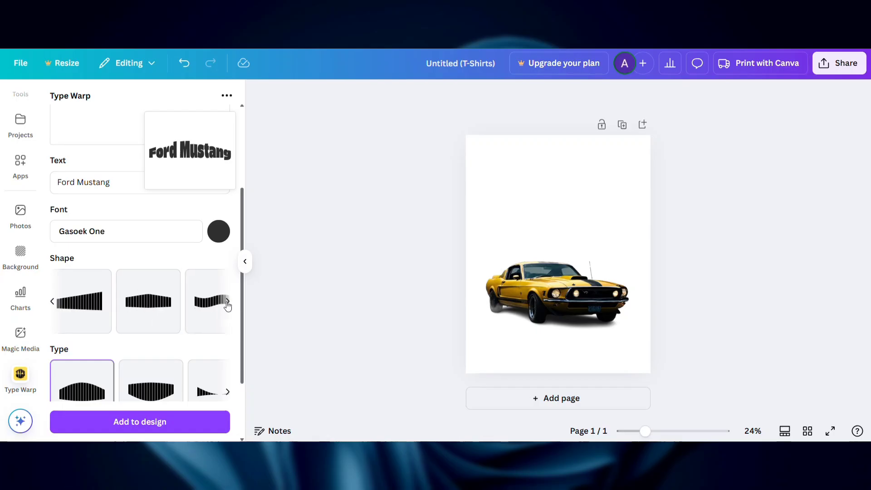
{"action": "left_click", "coordinate": [128, 301]}
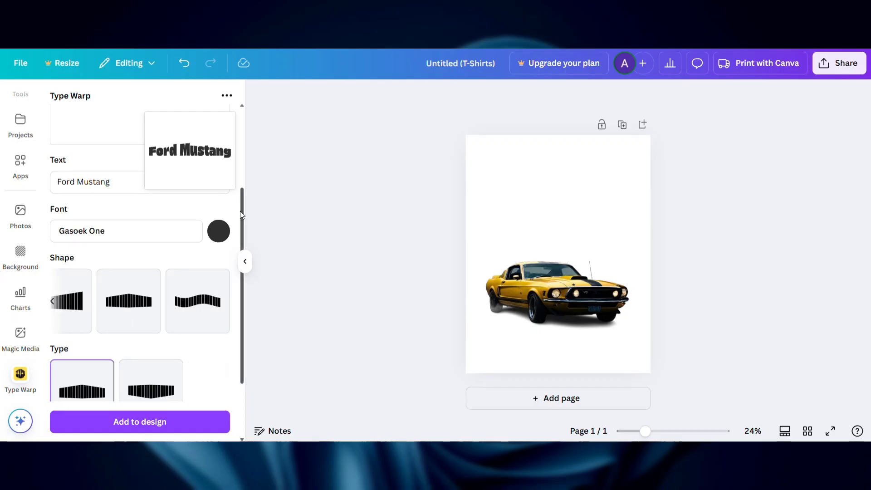
Set the peaked warp's height to 190 and add the Ford Mustang text to the design
{"action": "left_click_drag", "start_coordinate": [242, 215], "coordinate": [255, 292]}
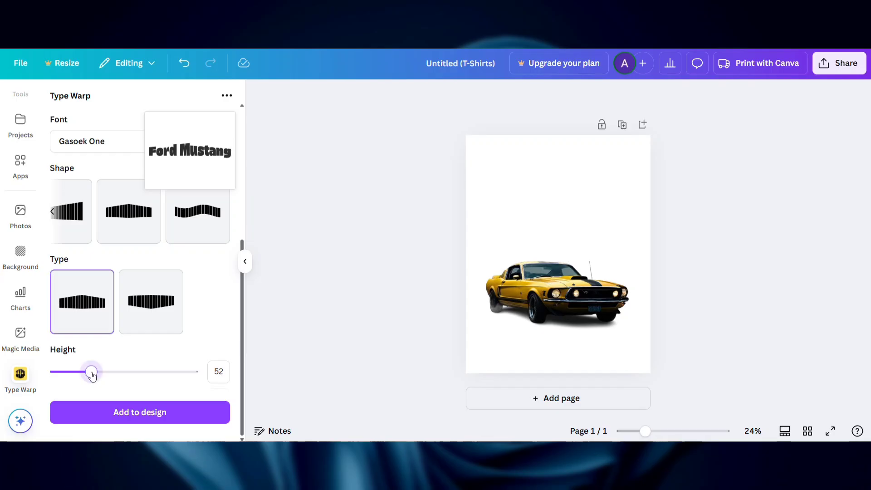
{"action": "left_click_drag", "start_coordinate": [93, 375], "coordinate": [189, 377]}
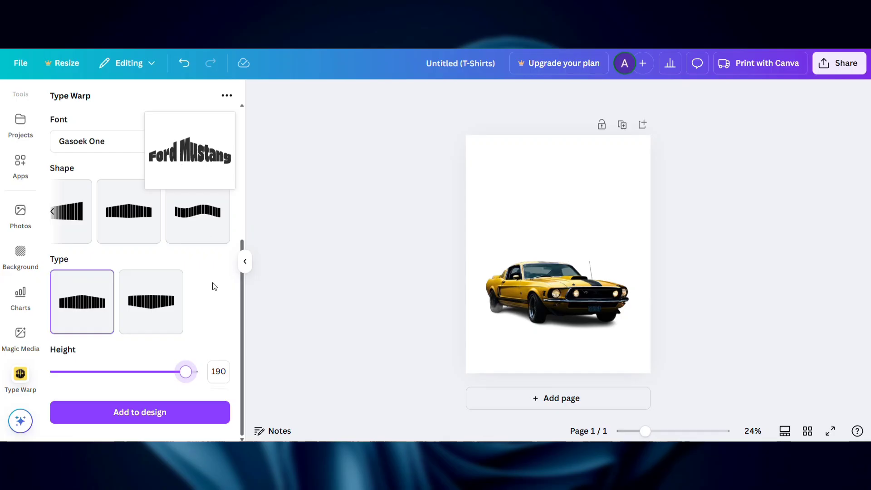
{"action": "left_click", "coordinate": [146, 413]}
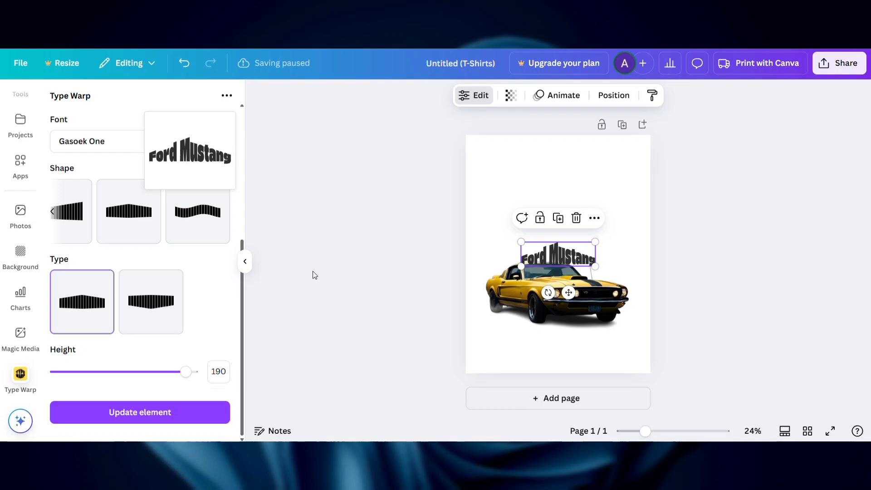
Enlarge the Ford Mustang text above the car to about the car's width and move the car near the page's lower edge
{"action": "left_click_drag", "start_coordinate": [533, 252], "coordinate": [484, 186]}
{"action": "left_click_drag", "start_coordinate": [631, 186], "coordinate": [632, 186]}
{"action": "left_click", "coordinate": [676, 185]}
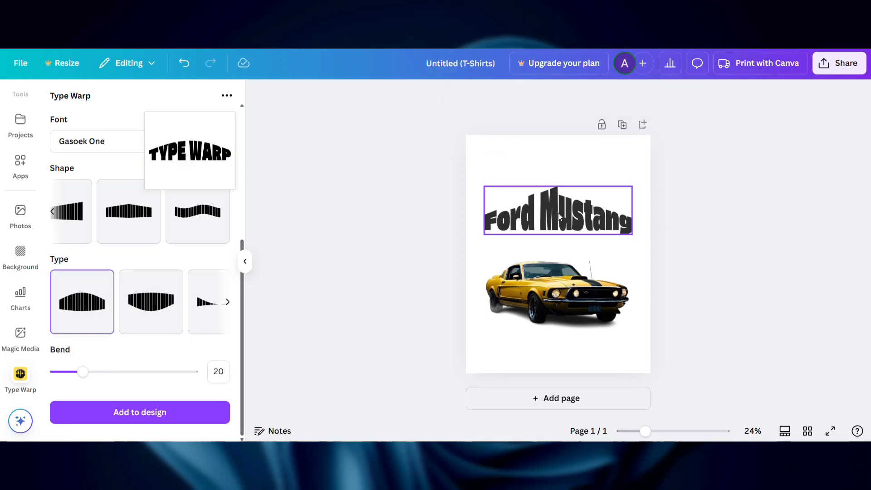
{"action": "left_click_drag", "start_coordinate": [561, 321], "coordinate": [560, 355]}
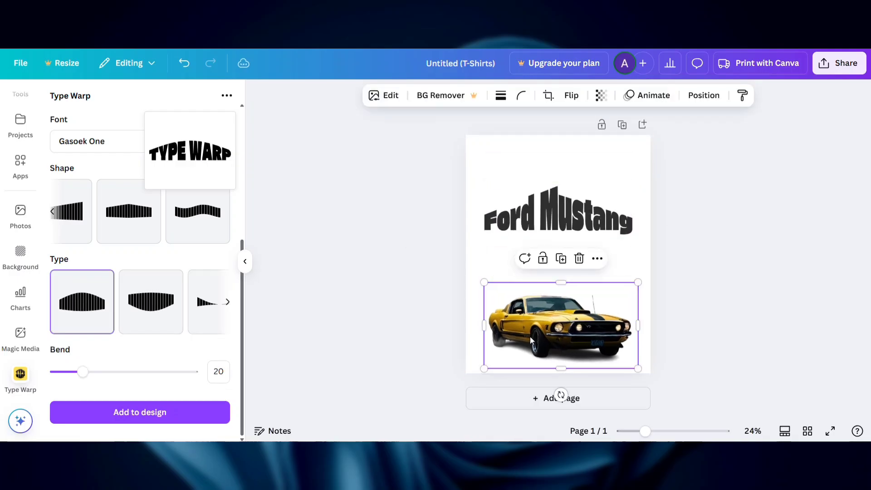
{"action": "left_click", "coordinate": [607, 382]}
Add a square from the basic shapes to the page
{"action": "left_click_drag", "start_coordinate": [645, 432], "coordinate": [661, 433]}
{"action": "scroll", "coordinate": [585, 345], "scroll_direction": "up", "scroll_amount": 2}
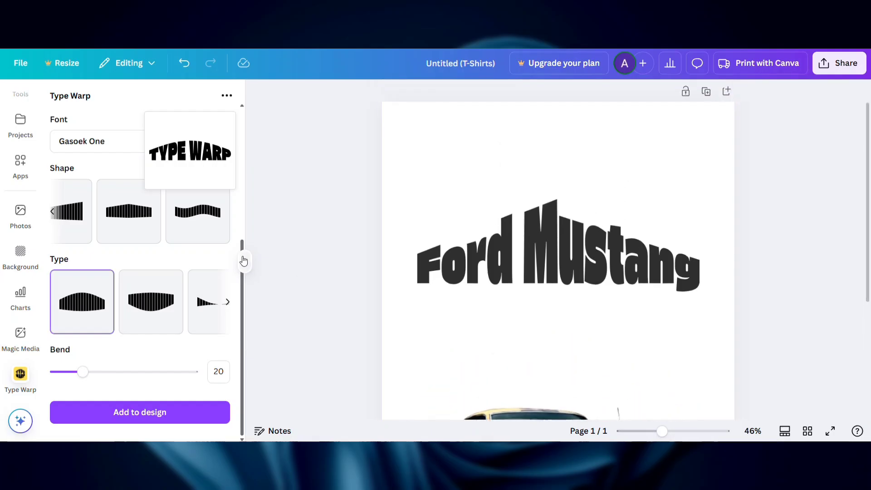
{"action": "scroll", "coordinate": [39, 230], "scroll_direction": "up", "scroll_amount": 4}
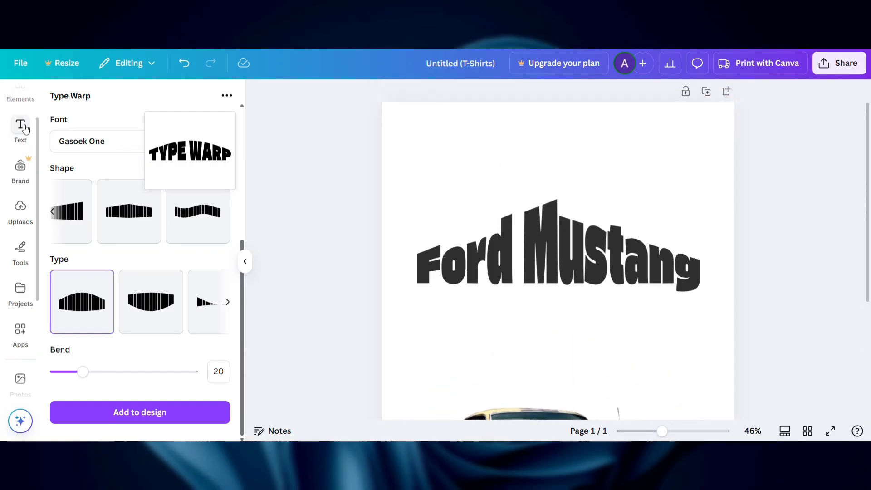
{"action": "left_click", "coordinate": [33, 119]}
{"action": "left_click", "coordinate": [28, 98]}
{"action": "left_click", "coordinate": [66, 263]}
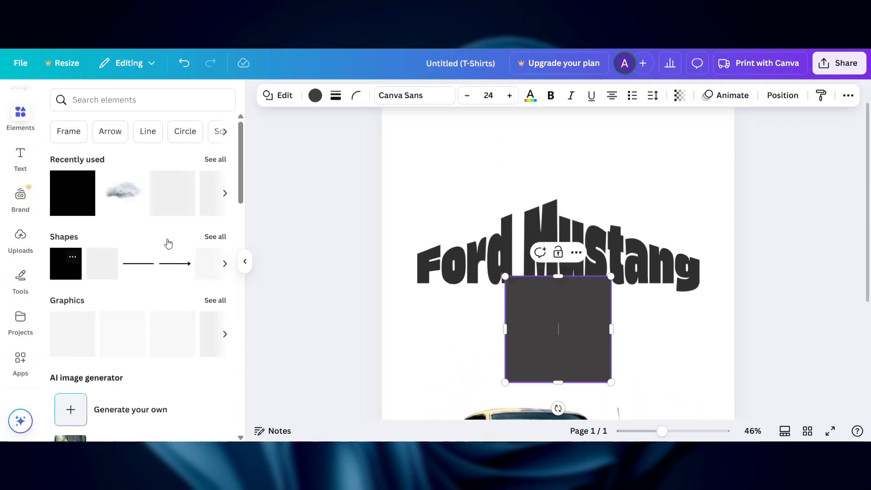
{"action": "left_click", "coordinate": [46, 101]}
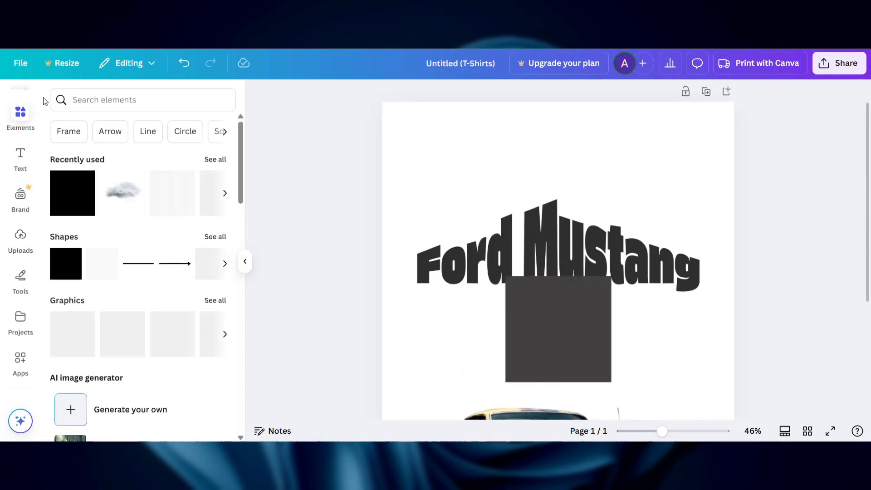
Narrow the dark square from its side into a slim vertical bar
{"action": "left_click", "coordinate": [245, 261]}
{"action": "left_click", "coordinate": [463, 379]}
{"action": "left_click_drag", "start_coordinate": [509, 329], "coordinate": [417, 329]}
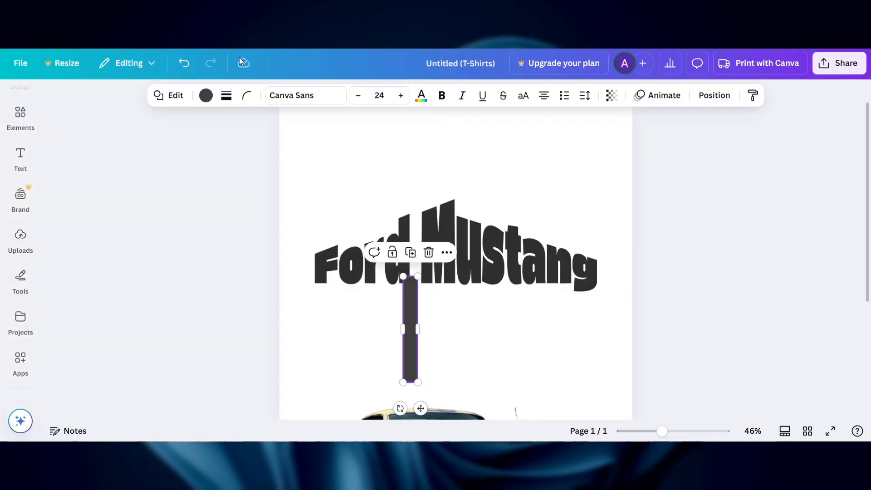
Match the bar's fill color to the Ford Mustang lettering by sampling the letters' dark gray
{"action": "left_click", "coordinate": [206, 96]}
{"action": "left_click", "coordinate": [63, 212]}
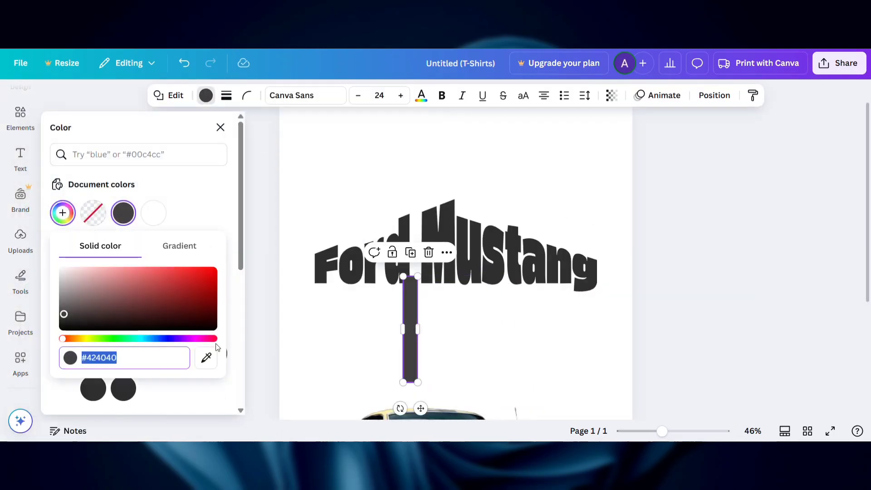
{"action": "left_click", "coordinate": [206, 358]}
{"action": "left_click", "coordinate": [424, 236]}
{"action": "left_click", "coordinate": [476, 349]}
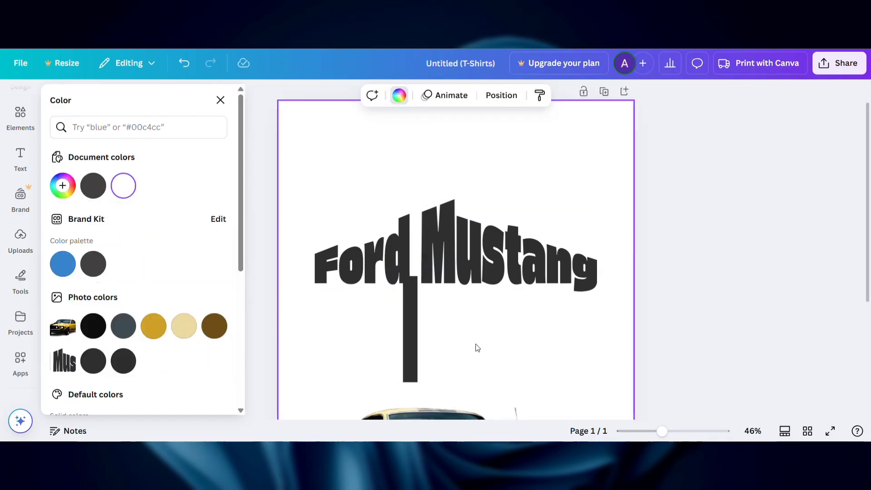
Shrink the bar to a short, thin rectangle and place it at the base of the gap between Ford and Mustang
{"action": "left_click_drag", "start_coordinate": [661, 431], "coordinate": [687, 431]}
{"action": "left_click", "coordinate": [496, 305]}
{"action": "left_click_drag", "start_coordinate": [496, 305], "coordinate": [434, 141]}
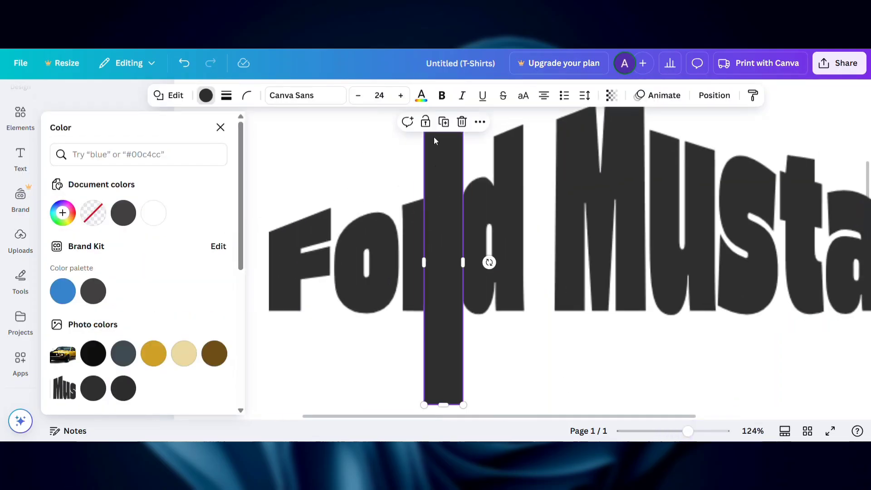
{"action": "left_click_drag", "start_coordinate": [442, 403], "coordinate": [426, 214]}
{"action": "left_click_drag", "start_coordinate": [439, 171], "coordinate": [538, 253]}
Stack copies of the short bar above it with even gaps, forming a dashed vertical line between the two words
{"action": "mouse_move", "coordinate": [543, 210]}
{"action": "left_mouse_down"}
{"action": "mouse_move", "coordinate": [554, 259]}
{"action": "mouse_move", "coordinate": [540, 270]}
{"action": "mouse_move", "coordinate": [542, 195]}
{"action": "left_mouse_up"}
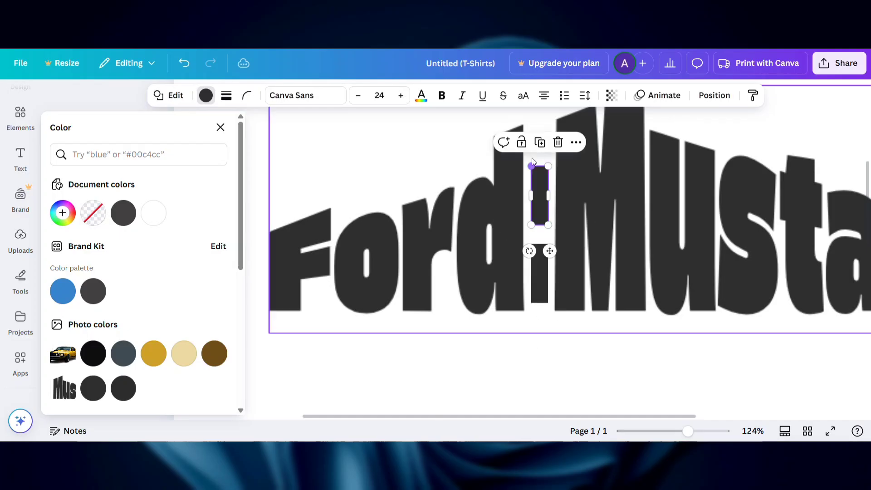
{"action": "left_click", "coordinate": [540, 140]}
{"action": "left_click", "coordinate": [540, 171]}
{"action": "left_click", "coordinate": [535, 135]}
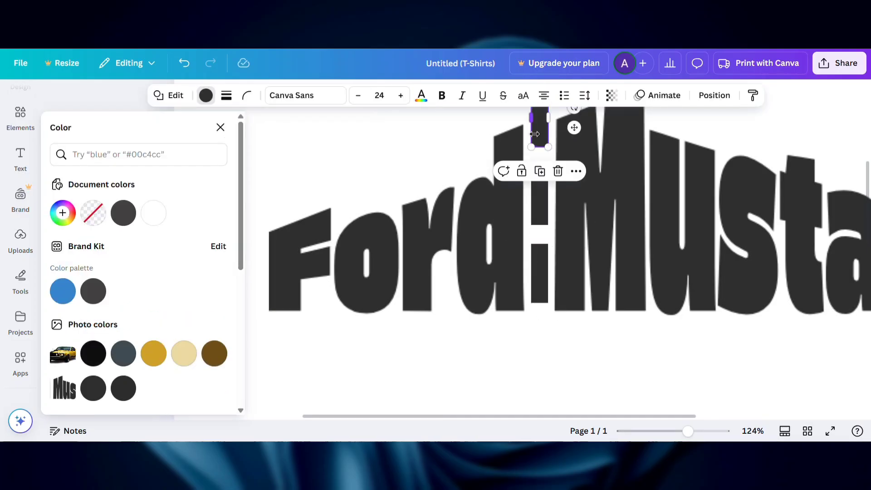
Shift the three stacked bars between Ford and Mustang downward together and delete the lowest one
{"action": "left_click", "coordinate": [540, 220], "text": "shift"}
{"action": "left_click", "coordinate": [540, 264], "text": "shift"}
{"action": "left_click_drag", "start_coordinate": [547, 302], "coordinate": [533, 254]}
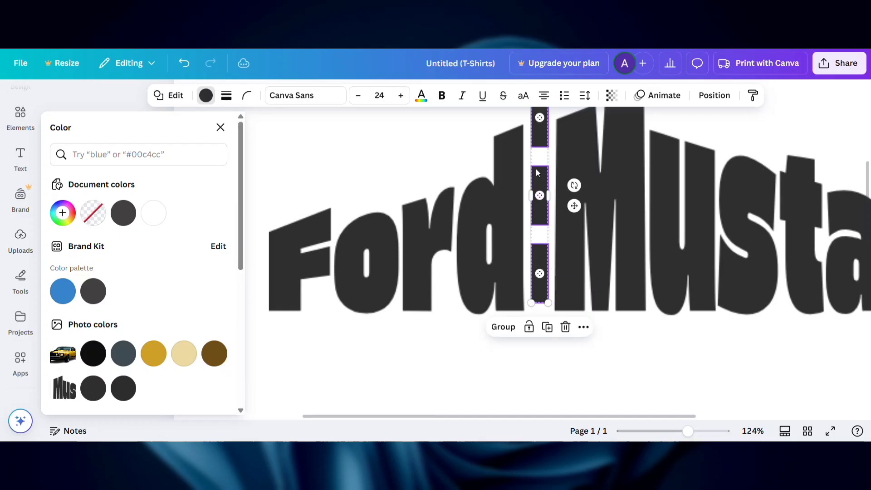
{"action": "left_click_drag", "start_coordinate": [535, 169], "coordinate": [535, 207]}
{"action": "left_click", "coordinate": [491, 352]}
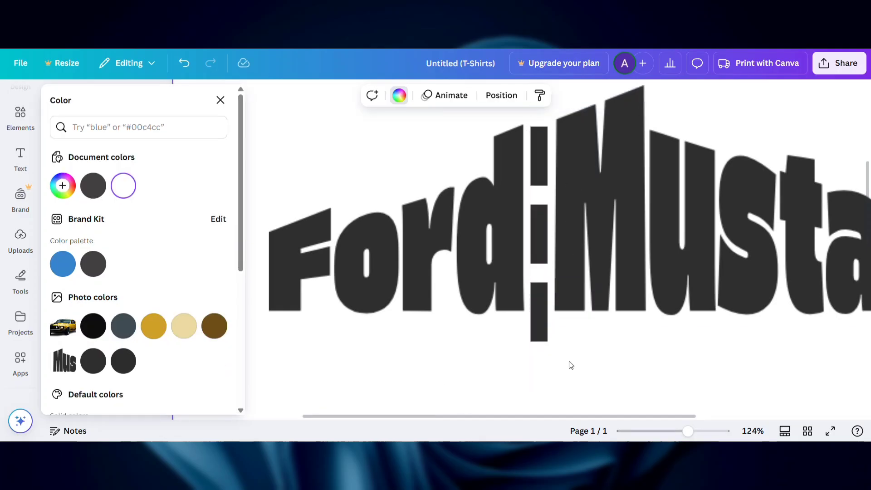
{"action": "left_click", "coordinate": [538, 333]}
{"action": "key", "text": "Delete"}
{"action": "left_click", "coordinate": [333, 177]}
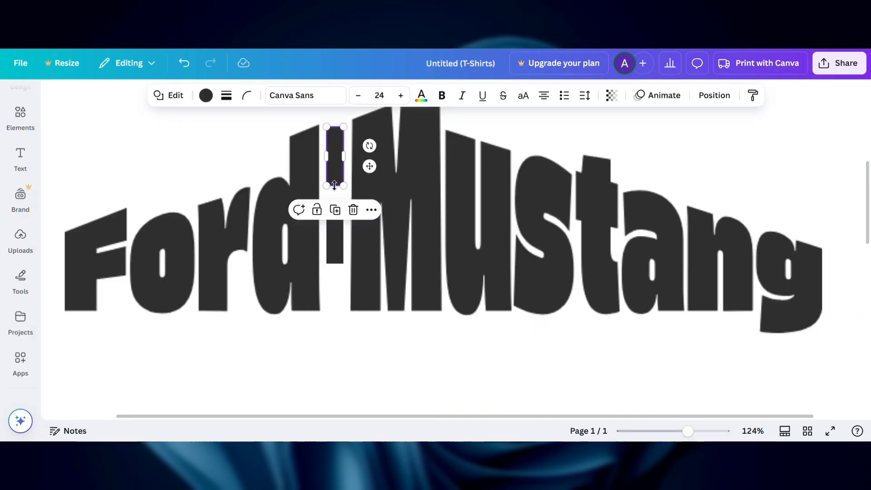
Shorten the bars and arrange three of them with even gaps between the d and M, ending near the letters' base
{"action": "left_click_drag", "start_coordinate": [334, 185], "coordinate": [339, 292]}
{"action": "left_click", "coordinate": [336, 257]}
{"action": "left_click", "coordinate": [336, 202]}
{"action": "left_click", "coordinate": [333, 216], "text": "shift"}
{"action": "left_click", "coordinate": [335, 156], "text": "shift"}
{"action": "left_click", "coordinate": [412, 364]}
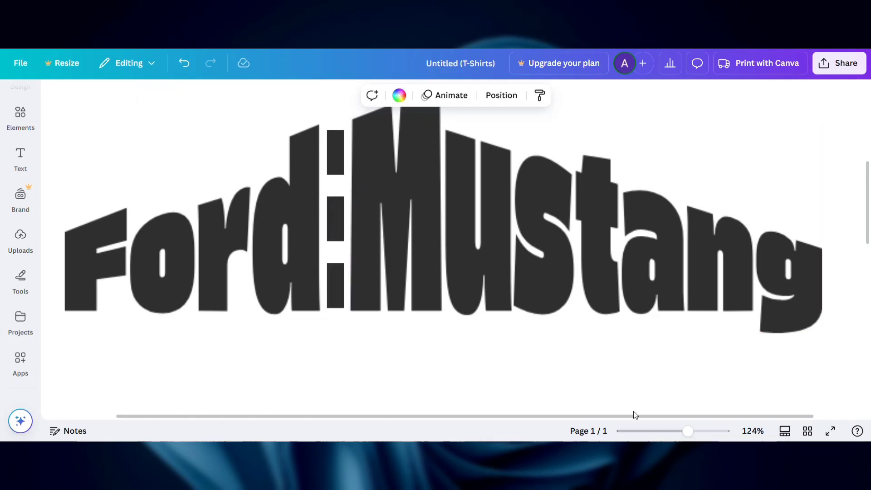
Move the car up over the base of the Ford Mustang lettering and bring it forward in front of the text
{"action": "left_click_drag", "start_coordinate": [688, 431], "coordinate": [665, 430]}
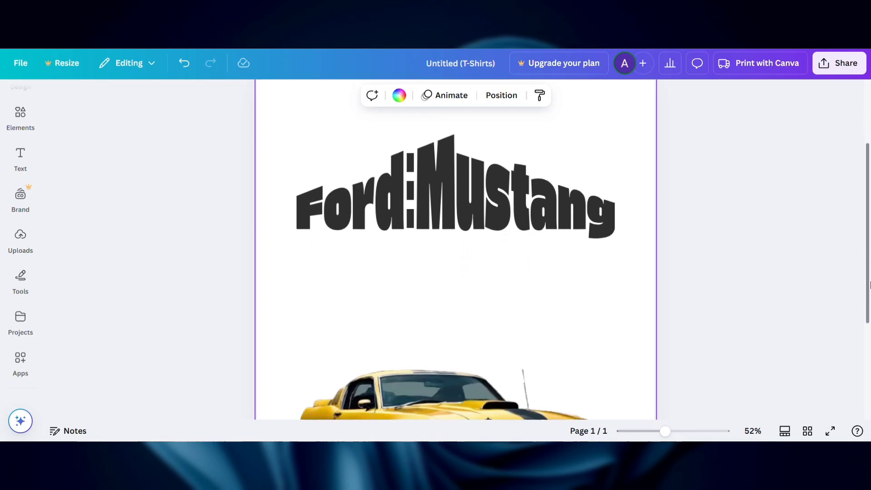
{"action": "left_click_drag", "start_coordinate": [870, 284], "coordinate": [870, 299]}
{"action": "left_click", "coordinate": [431, 379]}
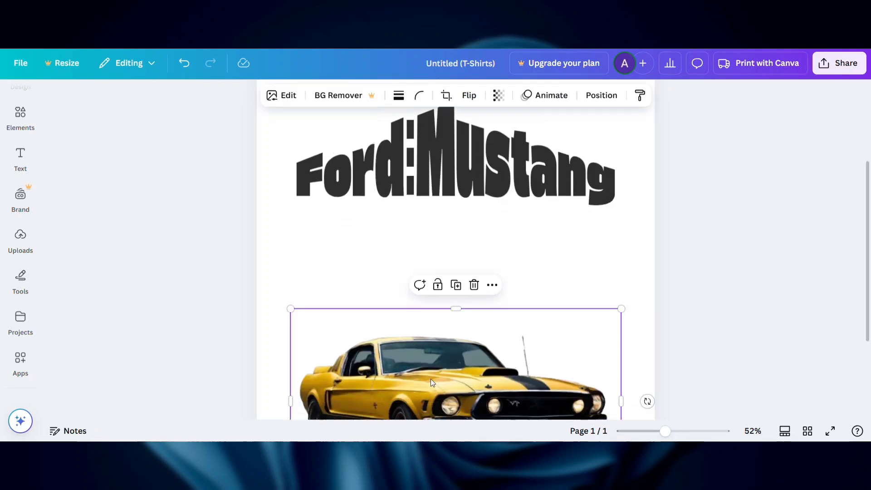
{"action": "left_click_drag", "start_coordinate": [430, 379], "coordinate": [427, 219]}
{"action": "left_click", "coordinate": [601, 94]}
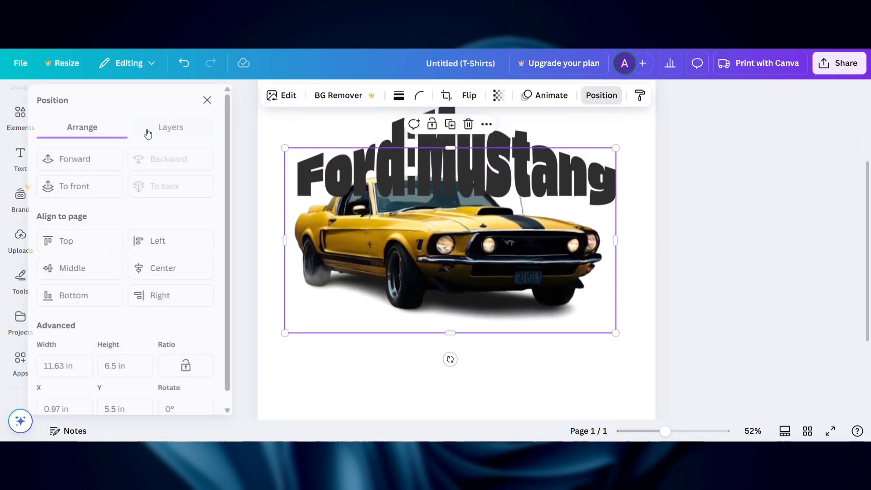
{"action": "left_click", "coordinate": [89, 160]}
{"action": "mouse_move", "coordinate": [435, 250]}
{"action": "left_mouse_down"}
{"action": "mouse_move", "coordinate": [436, 241]}
{"action": "mouse_move", "coordinate": [442, 256]}
{"action": "left_mouse_up"}
{"action": "left_click", "coordinate": [371, 375]}
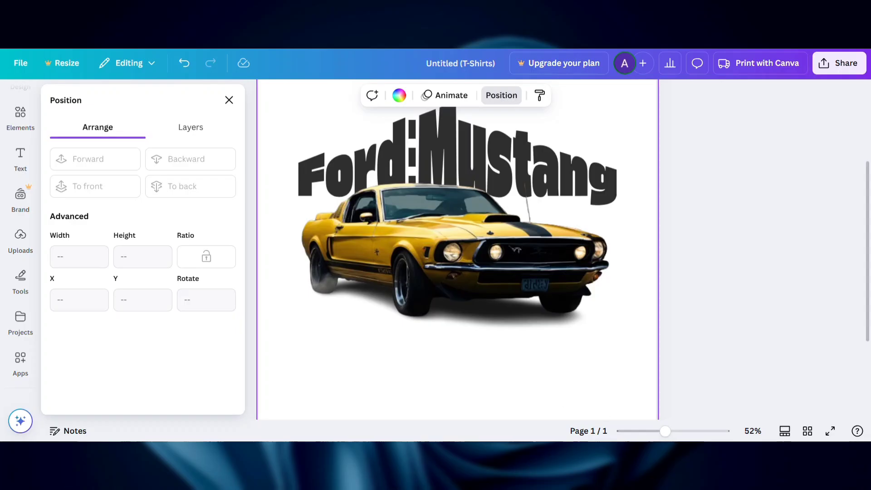
Move the whole design lower on the page and pull the car clear below the lettering
{"action": "left_click_drag", "start_coordinate": [665, 431], "coordinate": [652, 431]}
{"action": "left_click_drag", "start_coordinate": [554, 310], "coordinate": [337, 146]}
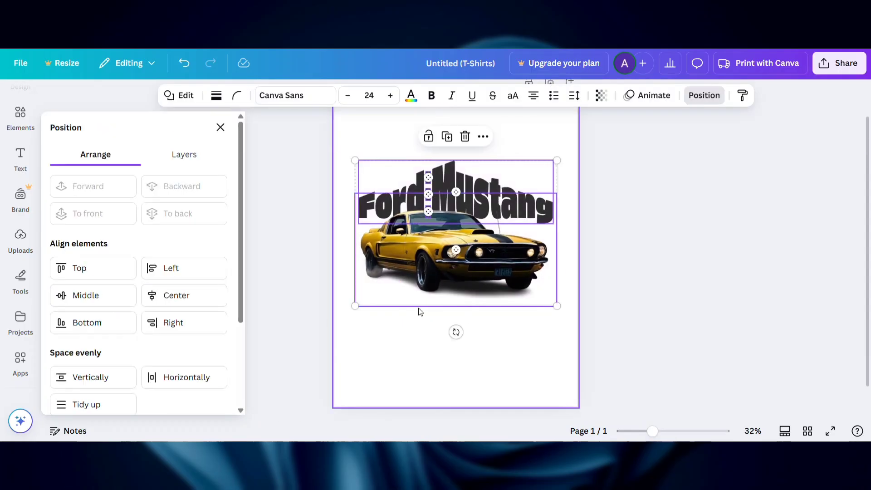
{"action": "left_click_drag", "start_coordinate": [415, 259], "coordinate": [434, 348]}
{"action": "left_click_drag", "start_coordinate": [620, 255], "coordinate": [179, 182]}
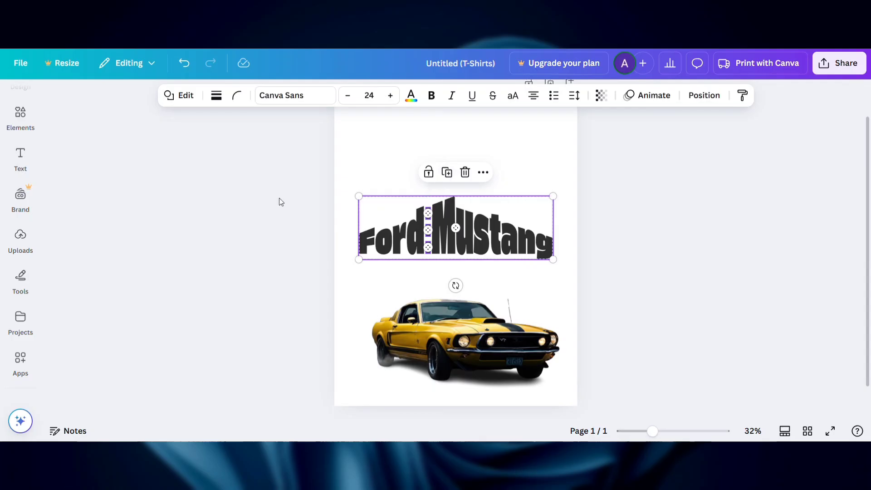
{"action": "left_click_drag", "start_coordinate": [334, 177], "coordinate": [584, 281]}
{"action": "left_click", "coordinate": [483, 172]}
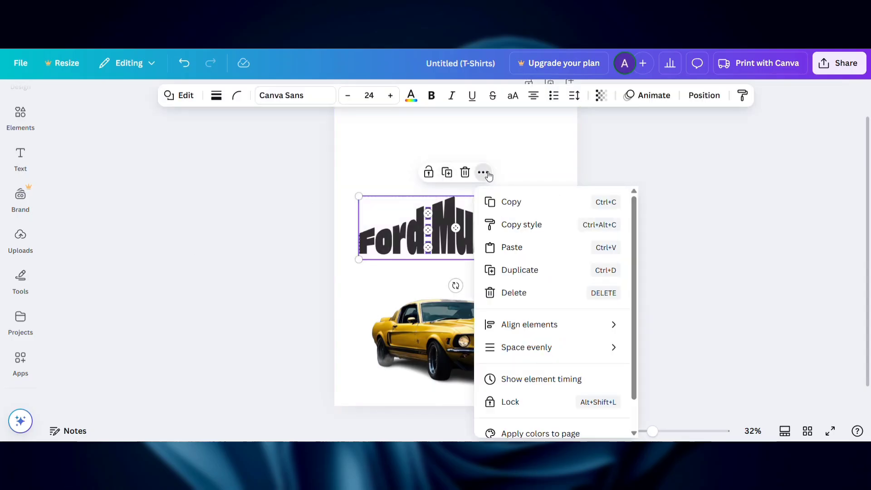
{"action": "left_click", "coordinate": [344, 245]}
Move the car back up so its roof overlaps the base of the lettering
{"action": "left_click_drag", "start_coordinate": [452, 327], "coordinate": [437, 271]}
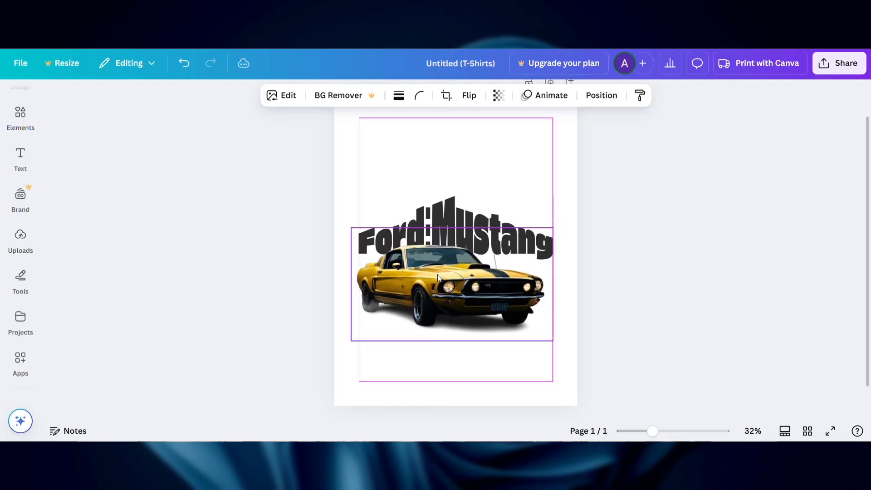
{"action": "left_click", "coordinate": [272, 252]}
Add a circle shape to the page
{"action": "left_click", "coordinate": [21, 118]}
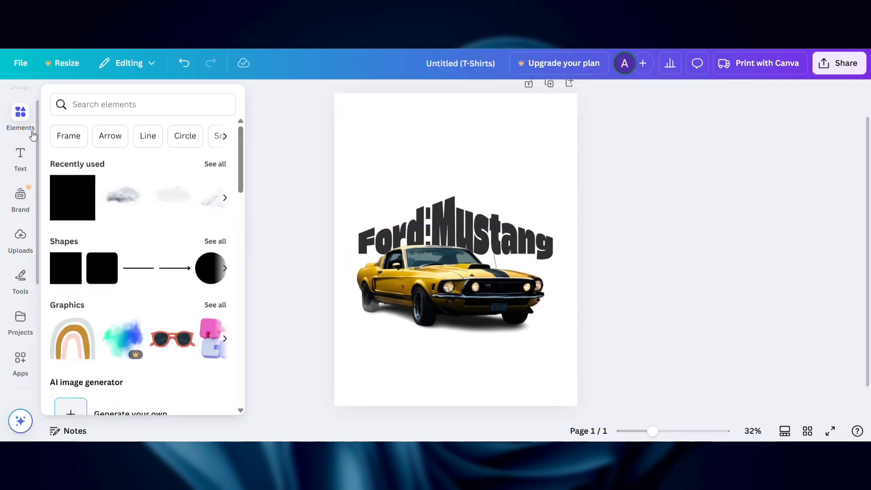
{"action": "scroll", "coordinate": [20, 159], "scroll_direction": "up", "scroll_amount": 1}
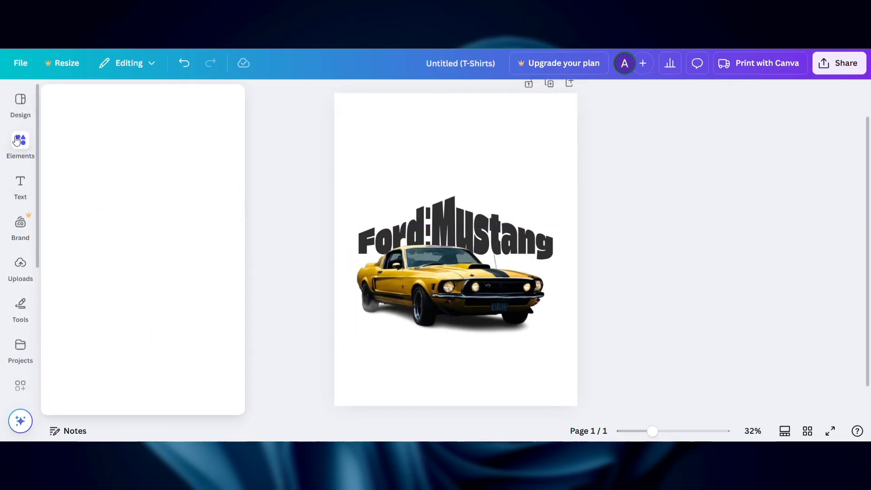
{"action": "left_click", "coordinate": [209, 268]}
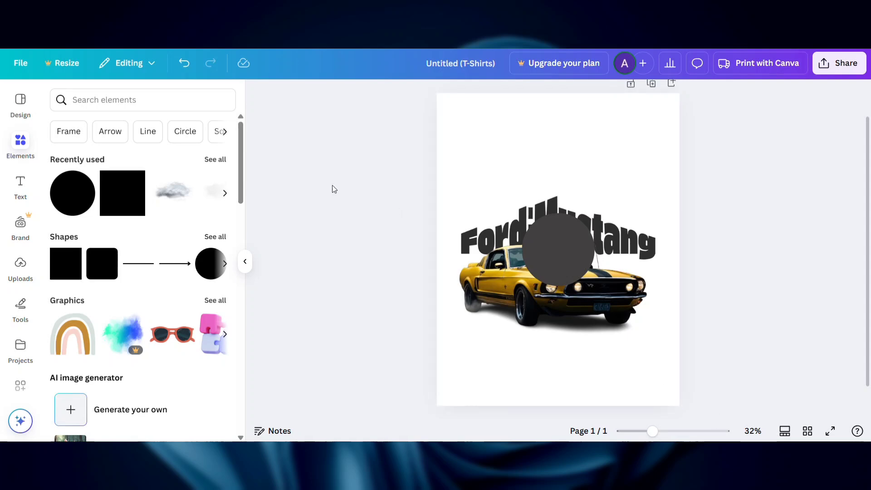
Enlarge the circle to about 7.73 in across and center it over the lettering and the car
{"action": "left_click", "coordinate": [245, 262]}
{"action": "left_click_drag", "start_coordinate": [652, 430], "coordinate": [665, 431]}
{"action": "left_click", "coordinate": [461, 222]}
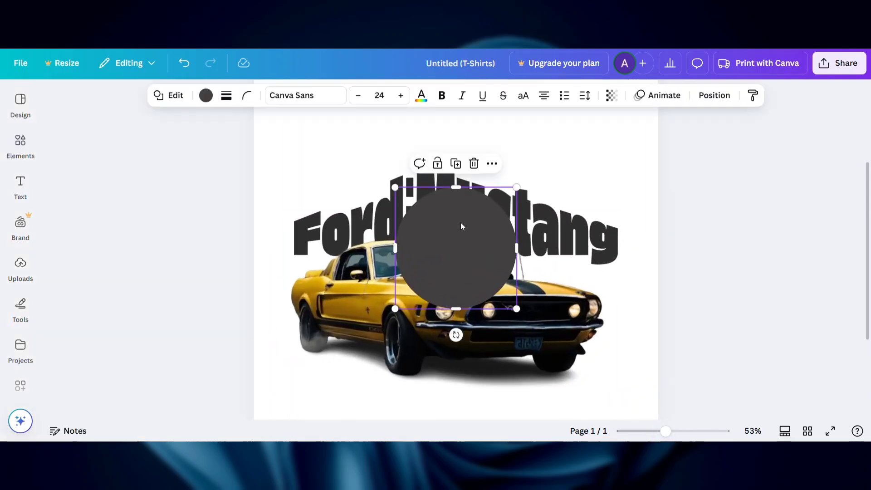
{"action": "left_click_drag", "start_coordinate": [395, 187], "coordinate": [200, 110]}
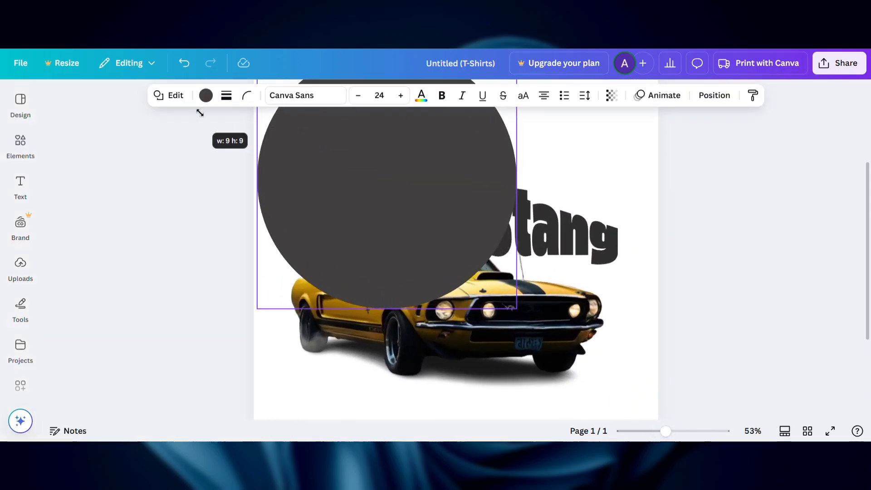
{"action": "left_click_drag", "start_coordinate": [309, 140], "coordinate": [376, 209]}
{"action": "left_click_drag", "start_coordinate": [325, 115], "coordinate": [352, 142]}
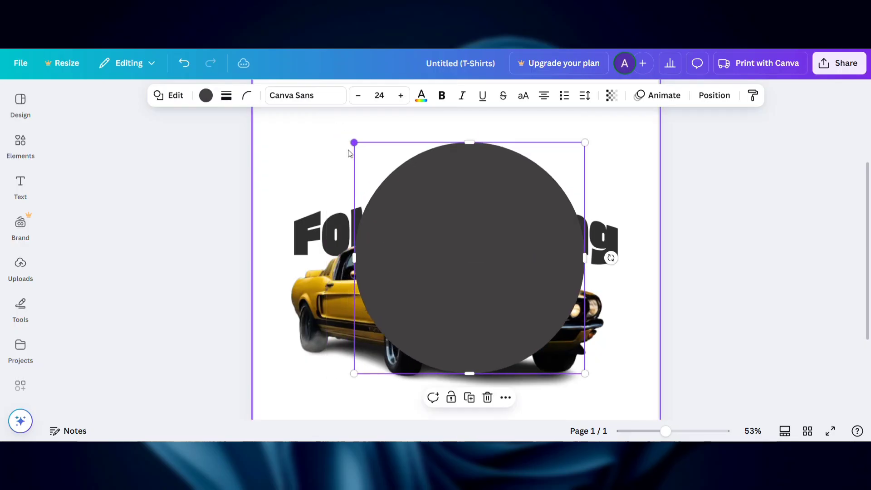
{"action": "left_click_drag", "start_coordinate": [437, 225], "coordinate": [422, 205]}
{"action": "left_click_drag", "start_coordinate": [571, 122], "coordinate": [567, 128]}
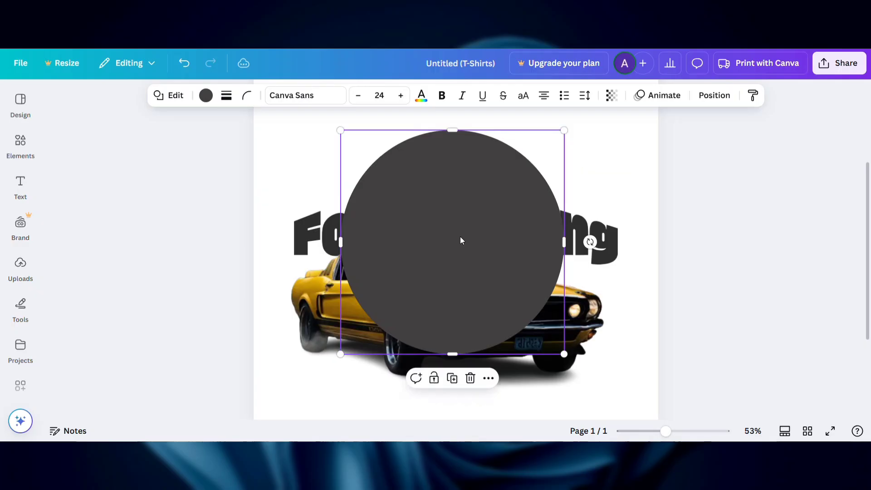
{"action": "left_click_drag", "start_coordinate": [459, 235], "coordinate": [458, 236]}
Fill the circle with a golden yellow sampled from the car's body and brighten the shade
{"action": "left_click", "coordinate": [206, 95]}
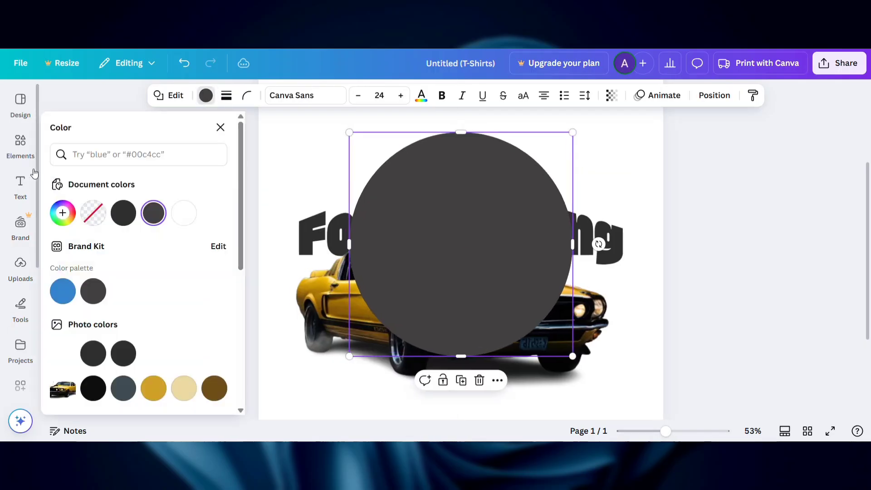
{"action": "left_click", "coordinate": [63, 213]}
{"action": "left_click_drag", "start_coordinate": [94, 342], "coordinate": [82, 342]}
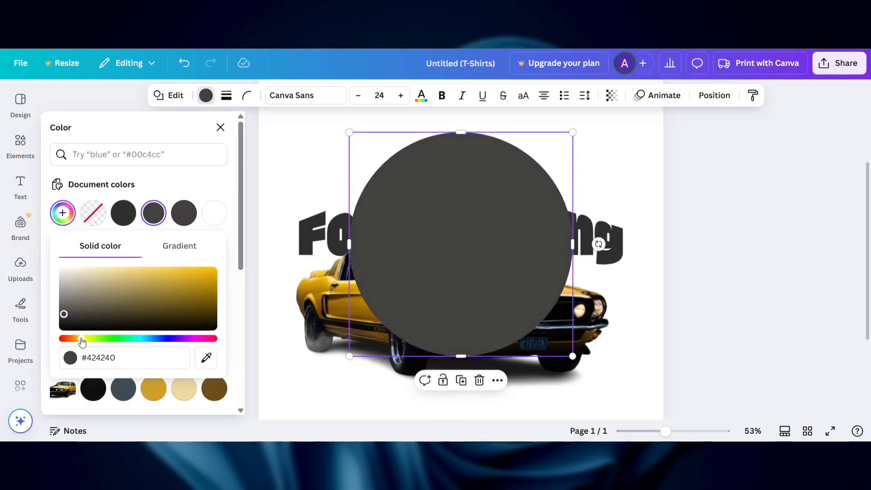
{"action": "mouse_move", "coordinate": [192, 283]}
{"action": "left_mouse_down"}
{"action": "mouse_move", "coordinate": [203, 282]}
{"action": "mouse_move", "coordinate": [194, 279]}
{"action": "left_mouse_up"}
{"action": "left_click", "coordinate": [206, 357]}
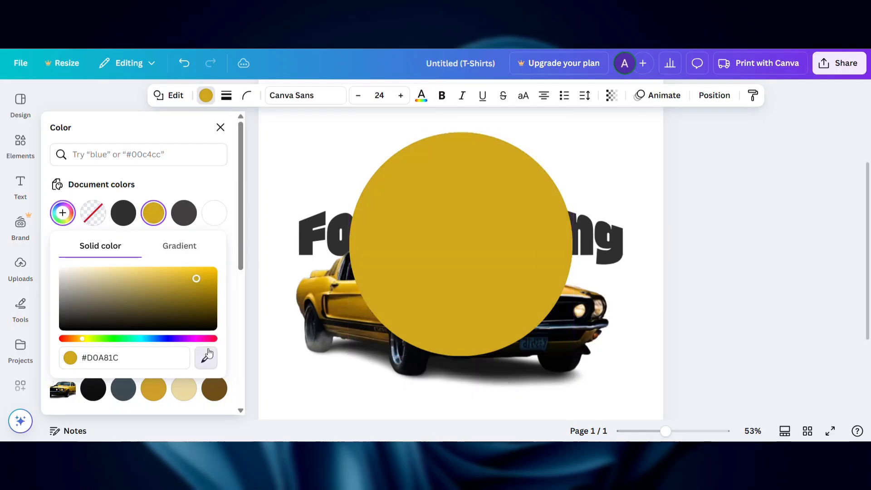
{"action": "left_click", "coordinate": [347, 302]}
{"action": "left_click", "coordinate": [200, 286]}
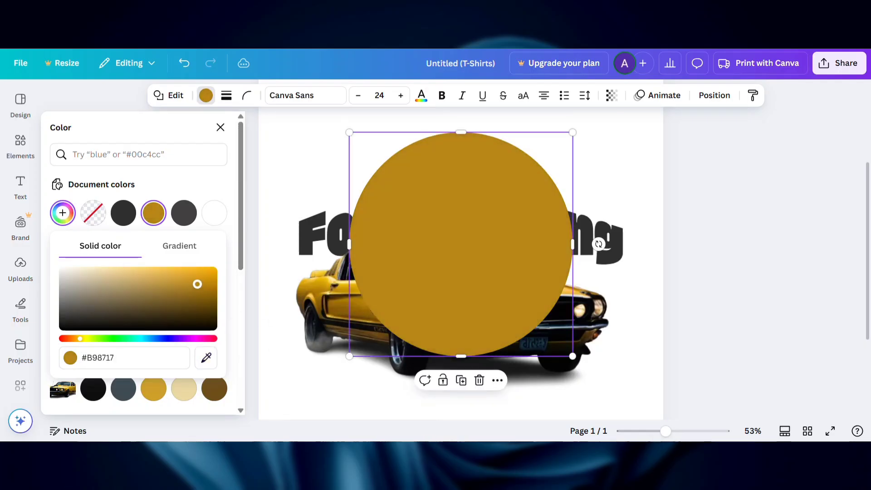
{"action": "left_click_drag", "start_coordinate": [197, 284], "coordinate": [195, 277]}
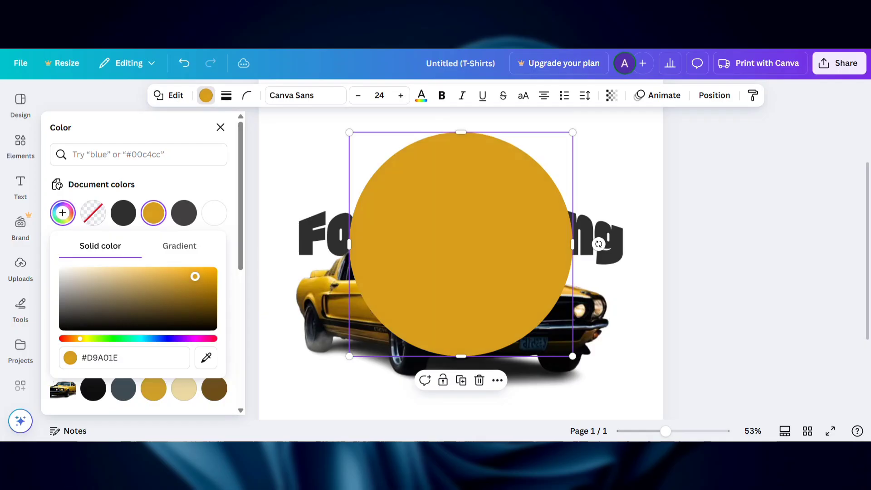
{"action": "left_click", "coordinate": [502, 189]}
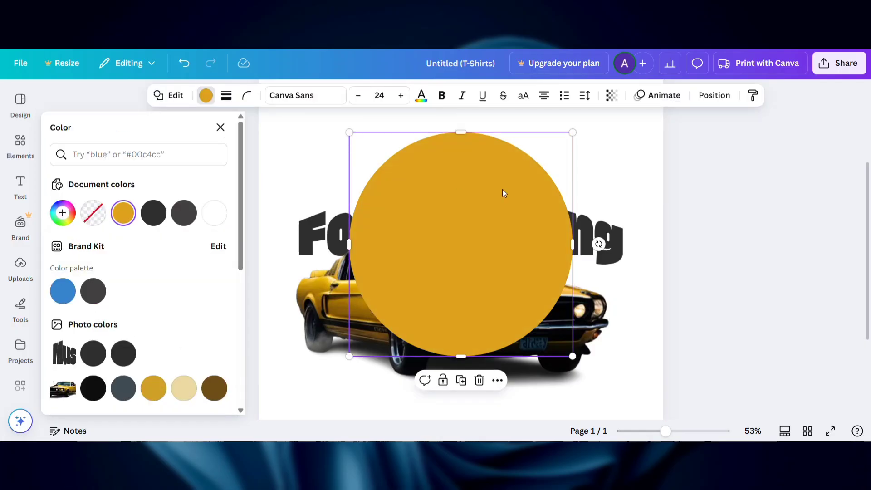
Send the circle backward behind both the car and the Ford Mustang lettering
{"action": "left_click", "coordinate": [714, 95]}
{"action": "left_click", "coordinate": [156, 185]}
{"action": "left_click", "coordinate": [157, 186]}
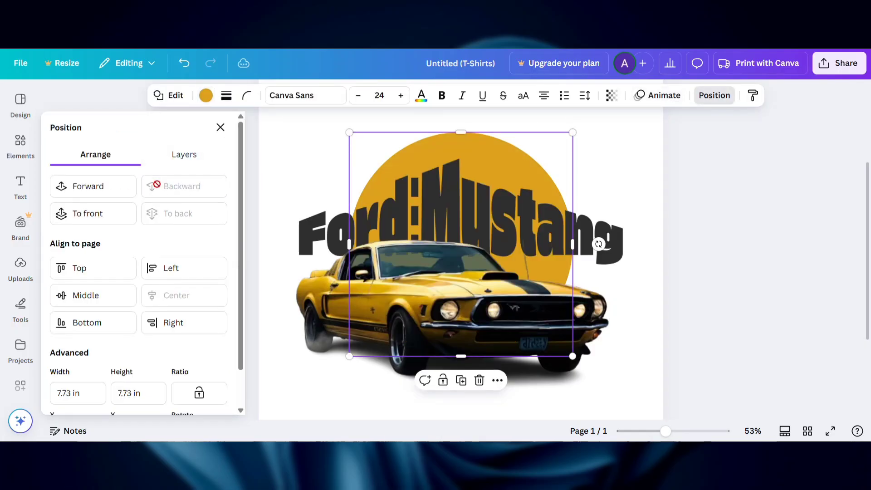
{"action": "left_click", "coordinate": [78, 185]}
{"action": "left_click", "coordinate": [169, 185]}
{"action": "left_click", "coordinate": [311, 147]}
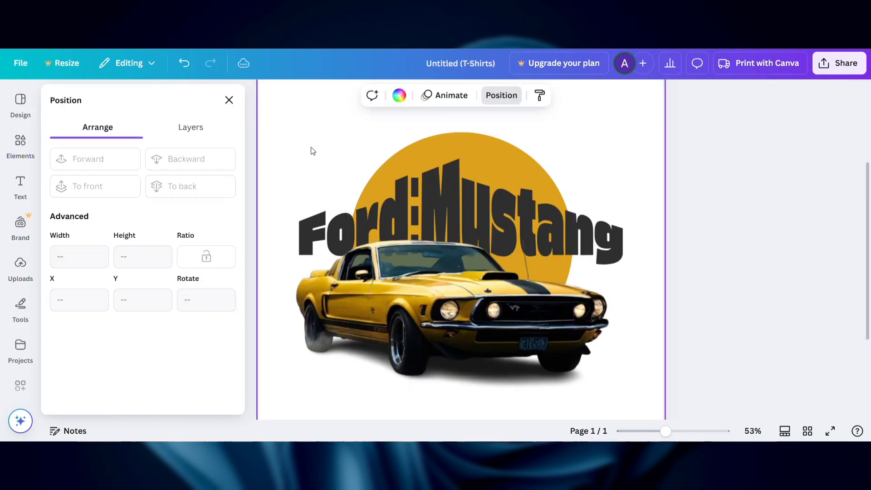
Nudge the yellow circle so it sits centered behind the lettering and the car
{"action": "left_click_drag", "start_coordinate": [445, 137], "coordinate": [434, 138]}
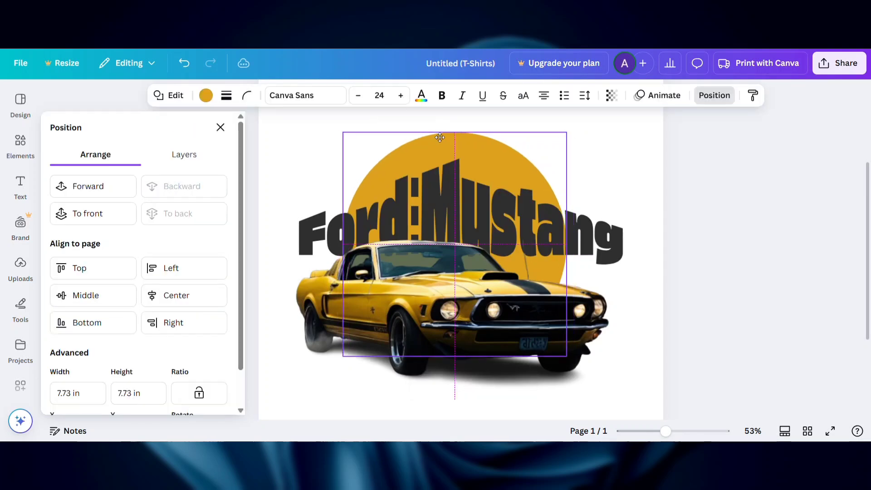
{"action": "left_click_drag", "start_coordinate": [440, 138], "coordinate": [439, 143]}
{"action": "left_click", "coordinate": [690, 200]}
Select the circle, lettering, bars and car together and move the design slightly down on the page
{"action": "left_click", "coordinate": [657, 430]}
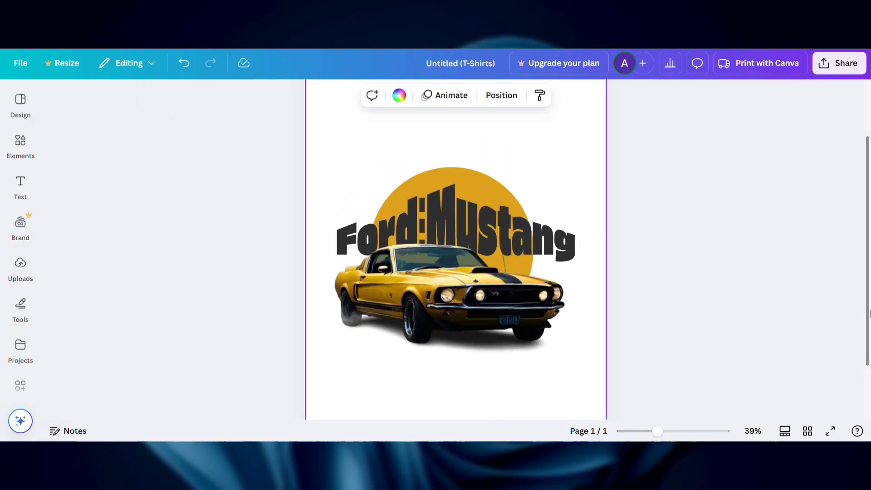
{"action": "left_click_drag", "start_coordinate": [868, 314], "coordinate": [869, 299]}
{"action": "left_click_drag", "start_coordinate": [657, 431], "coordinate": [647, 430]}
{"action": "left_click_drag", "start_coordinate": [617, 339], "coordinate": [254, 156]}
{"action": "left_click_drag", "start_coordinate": [380, 228], "coordinate": [383, 235]}
{"action": "left_click", "coordinate": [295, 210]}
{"action": "left_click_drag", "start_coordinate": [647, 431], "coordinate": [651, 432]}
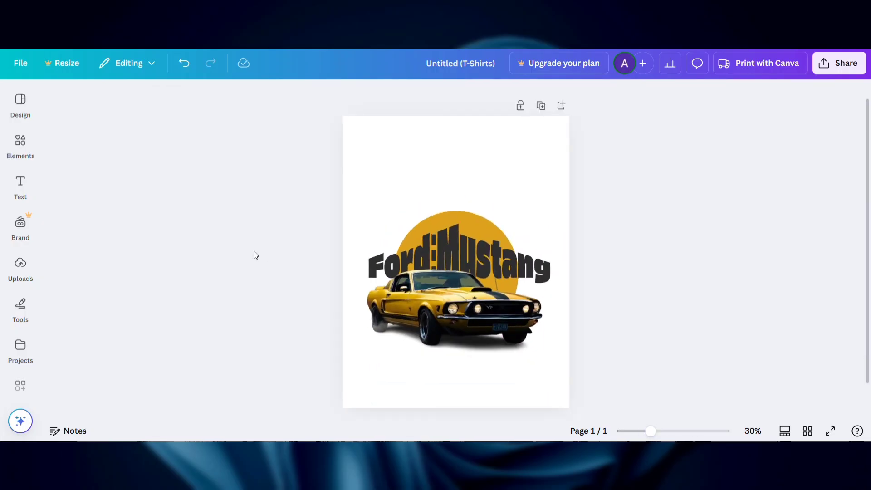
Add the gray full moon image from the recently used elements and place it above the lettering
{"action": "left_click", "coordinate": [20, 144]}
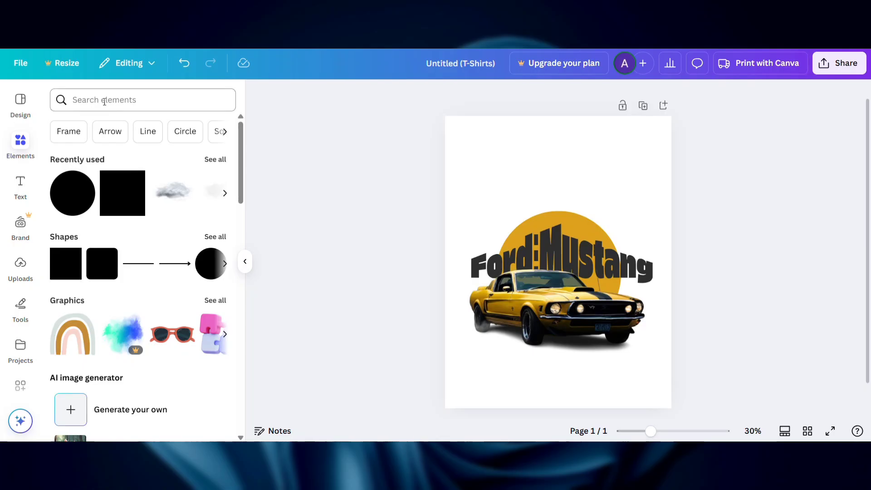
{"action": "left_click", "coordinate": [225, 194]}
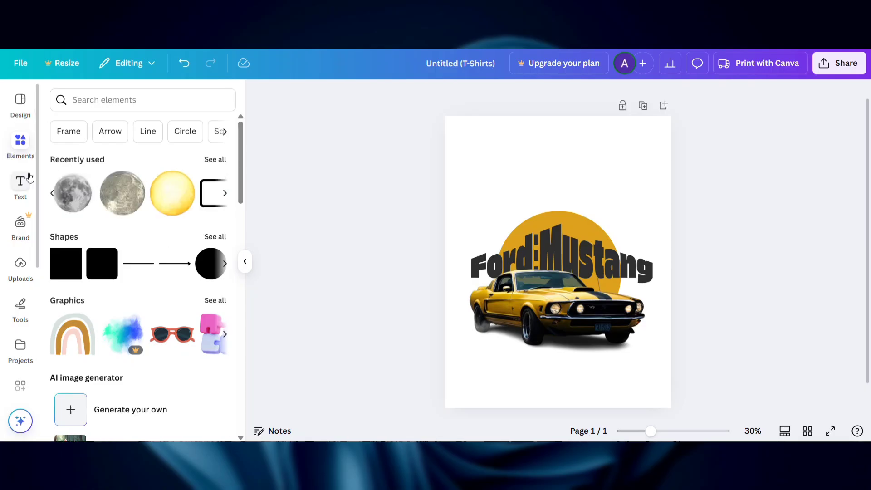
{"action": "left_click", "coordinate": [78, 196]}
{"action": "left_click_drag", "start_coordinate": [555, 257], "coordinate": [545, 190]}
{"action": "left_click", "coordinate": [381, 156]}
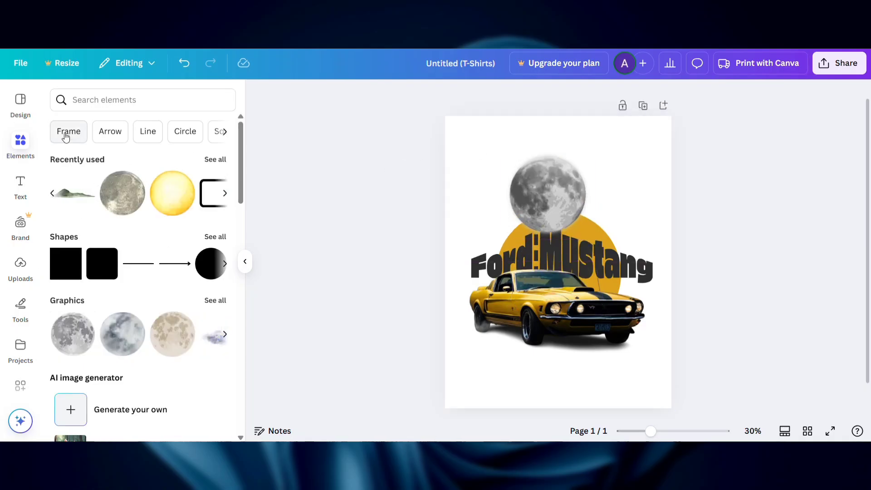
Enlarge the moon to about 12.04 in wide and center it across the page over the design
{"action": "left_click", "coordinate": [245, 261]}
{"action": "left_click_drag", "start_coordinate": [650, 430], "coordinate": [656, 431]}
{"action": "left_click", "coordinate": [442, 177]}
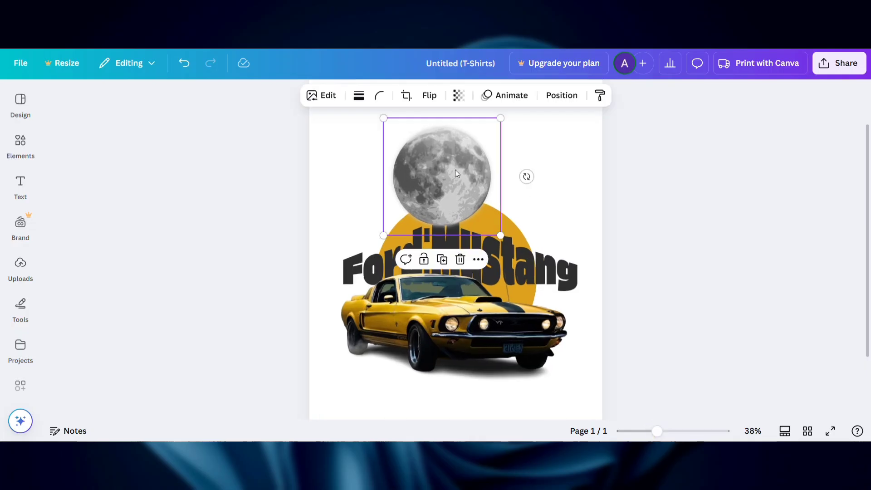
{"action": "left_click_drag", "start_coordinate": [499, 214], "coordinate": [635, 365]}
{"action": "left_click_drag", "start_coordinate": [490, 182], "coordinate": [436, 181]}
Send the moon image behind the yellow circle, the lettering and the car
{"action": "left_click", "coordinate": [562, 96]}
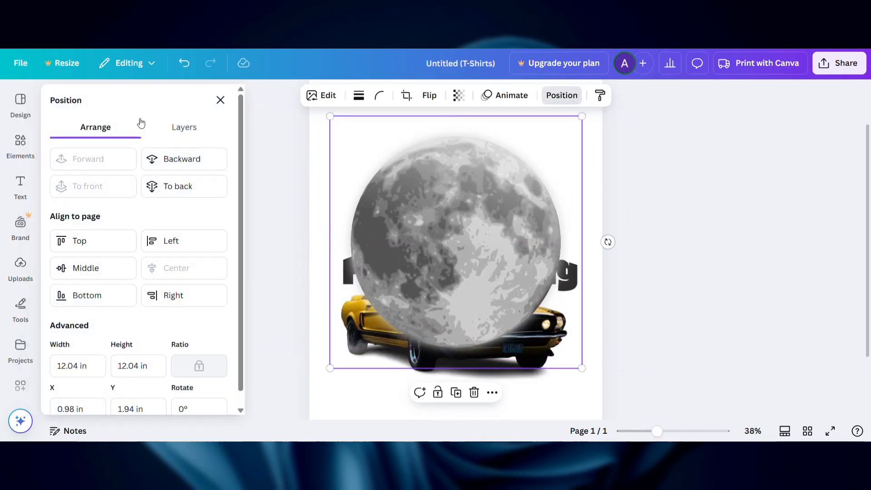
{"action": "left_click", "coordinate": [181, 157]}
{"action": "left_click", "coordinate": [181, 157]}
{"action": "left_click", "coordinate": [220, 99]}
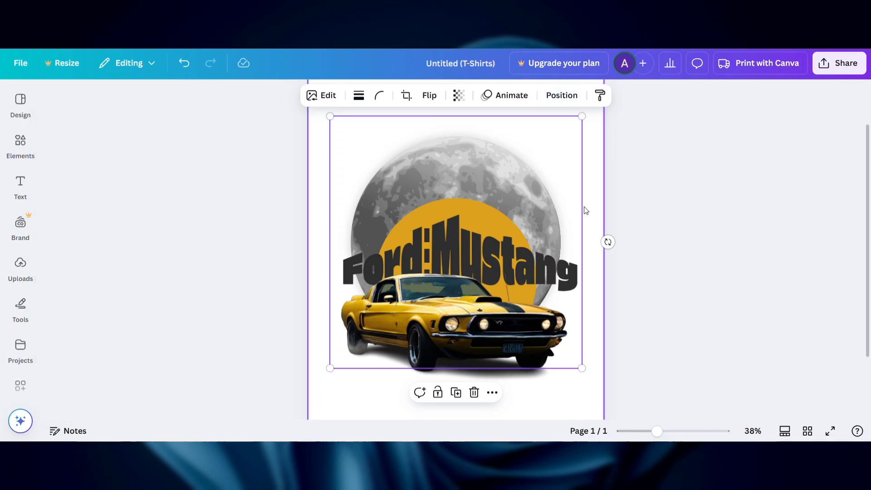
Enlarge the moon slightly and recenter it on the page behind the lettering and the car
{"action": "left_click_drag", "start_coordinate": [330, 368], "coordinate": [311, 381]}
{"action": "left_click_drag", "start_coordinate": [582, 381], "coordinate": [594, 384]}
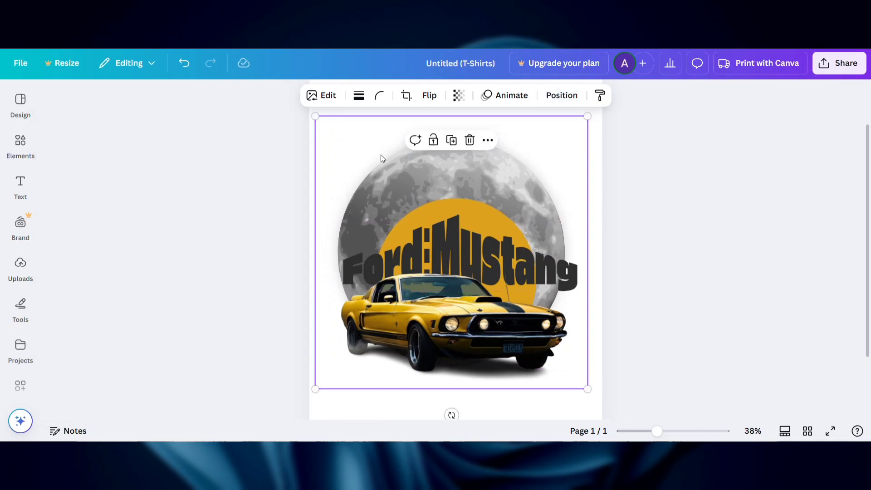
{"action": "left_click_drag", "start_coordinate": [380, 155], "coordinate": [384, 150]}
{"action": "left_click_drag", "start_coordinate": [592, 384], "coordinate": [613, 391]}
{"action": "left_click_drag", "start_coordinate": [389, 155], "coordinate": [384, 148]}
{"action": "left_click_drag", "start_coordinate": [598, 391], "coordinate": [583, 377]}
{"action": "left_click_drag", "start_coordinate": [383, 155], "coordinate": [390, 158]}
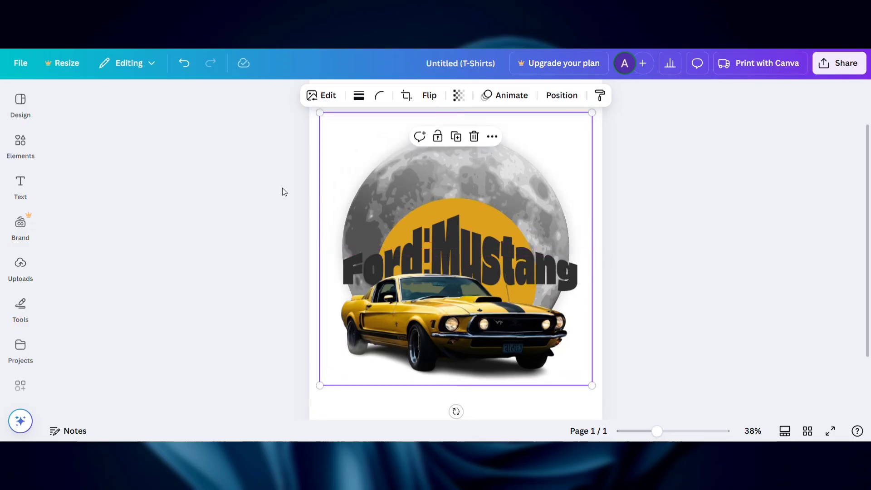
Reduce the moon's opacity to about 48 so it fades into the background
{"action": "left_click", "coordinate": [458, 95]}
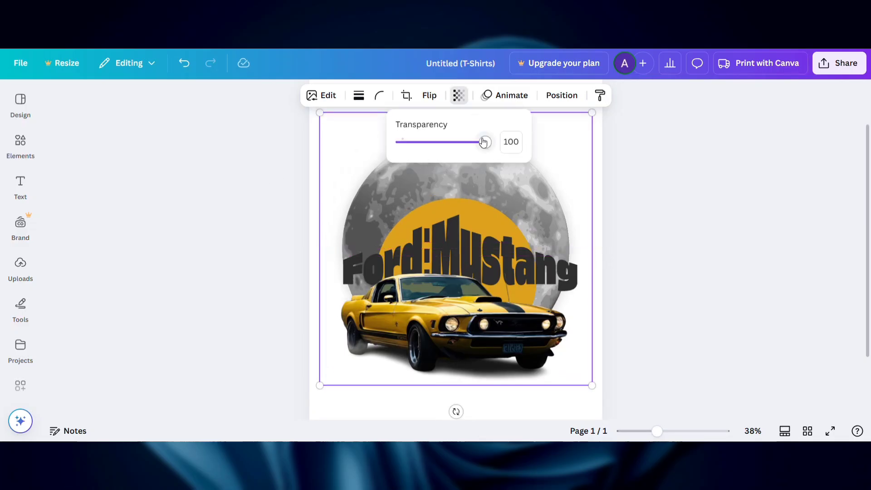
{"action": "left_click_drag", "start_coordinate": [482, 141], "coordinate": [431, 144]}
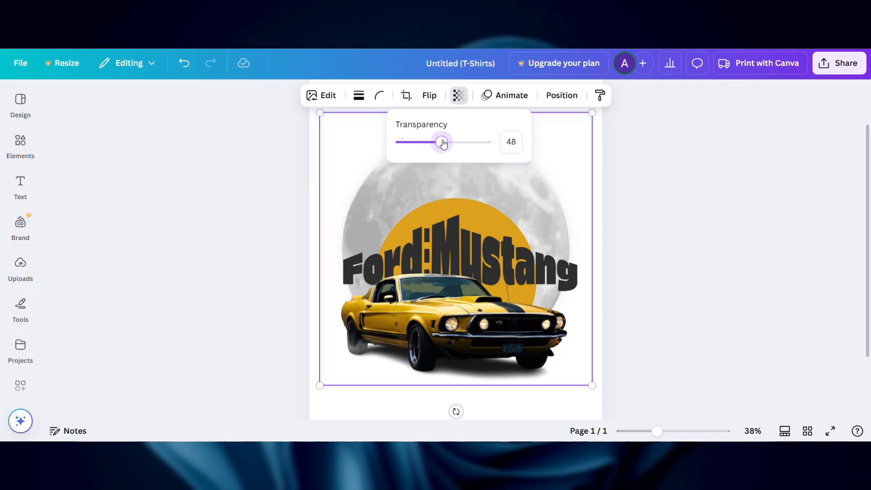
{"action": "left_click", "coordinate": [274, 189]}
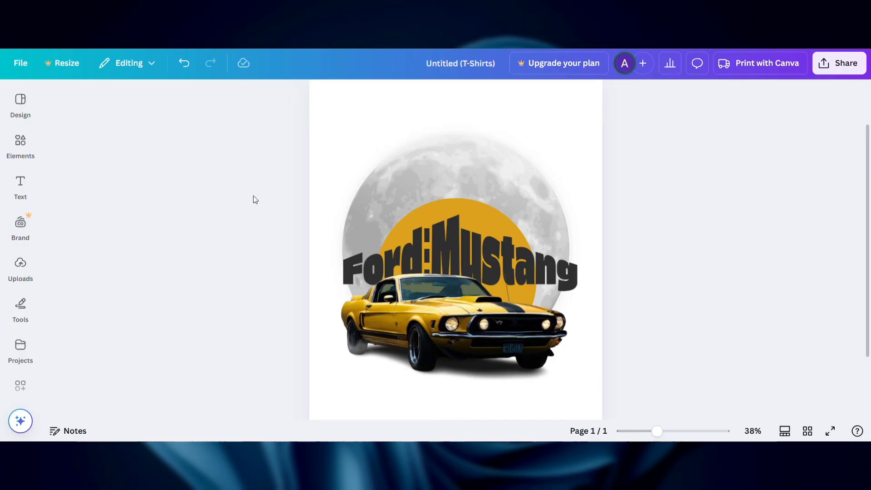
Add the snowy mountain graphic from the recently used elements and select it
{"action": "left_click", "coordinate": [38, 152]}
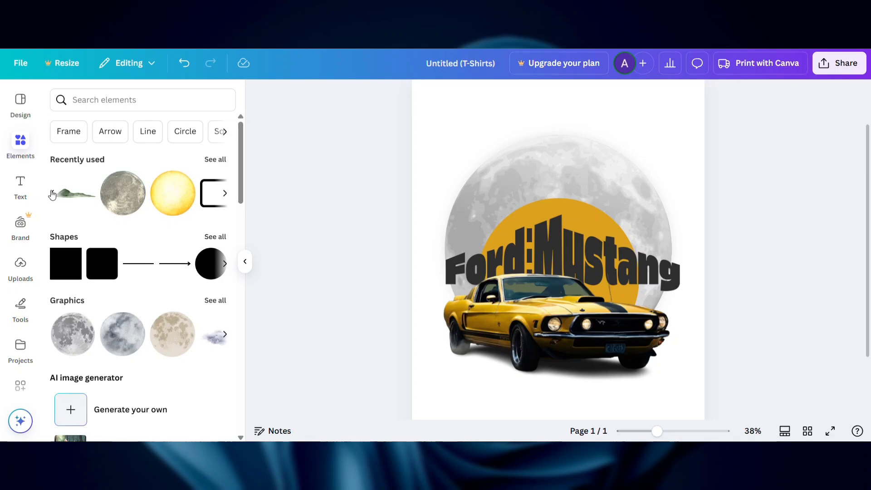
{"action": "left_click", "coordinate": [168, 201]}
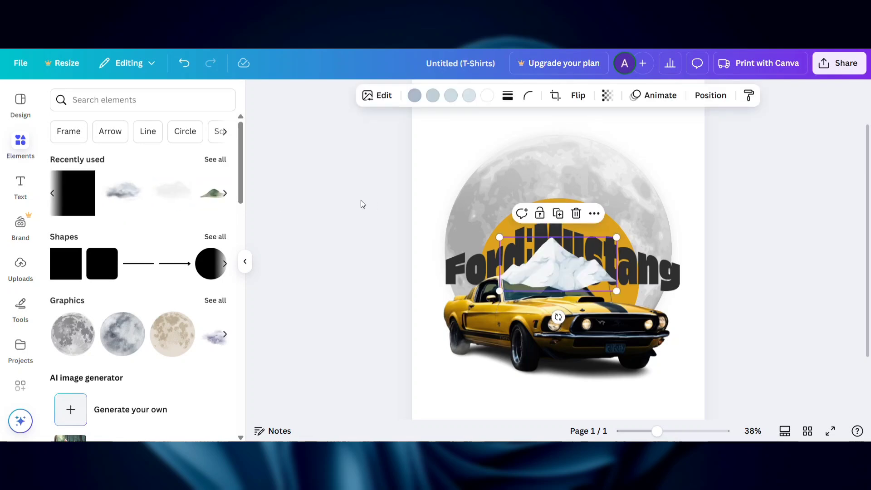
{"action": "left_click", "coordinate": [349, 202]}
{"action": "left_click", "coordinate": [245, 268]}
{"action": "left_click", "coordinate": [456, 258]}
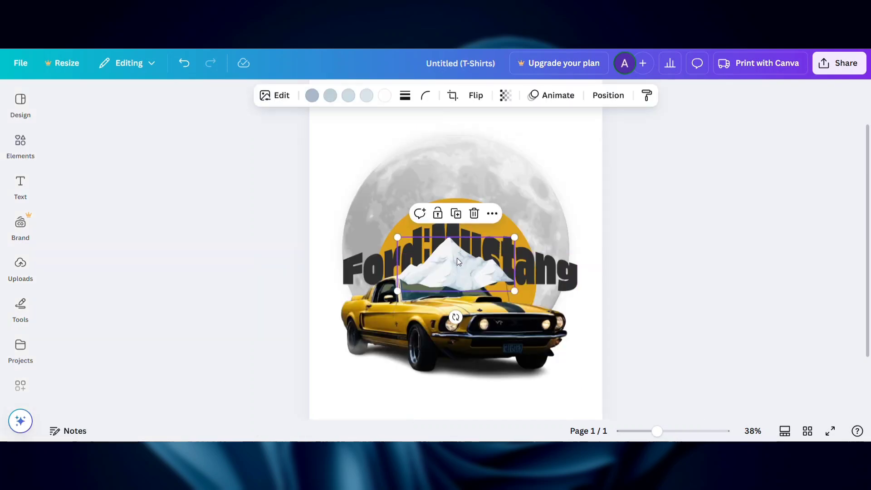
Enlarge the mountain to about 10.75 in wide and 4.94 in high, centered over the moon's upper half
{"action": "left_click_drag", "start_coordinate": [394, 235], "coordinate": [446, 191]}
{"action": "left_click_drag", "start_coordinate": [324, 130], "coordinate": [339, 149]}
{"action": "left_click_drag", "start_coordinate": [399, 174], "coordinate": [405, 174]}
{"action": "left_click_drag", "start_coordinate": [568, 241], "coordinate": [567, 241]}
{"action": "left_click_drag", "start_coordinate": [474, 190], "coordinate": [475, 191]}
Recolor the mountain's pale shades with custom blue-gray, mid-gray and dark-gray tones
{"action": "left_click", "coordinate": [312, 95]}
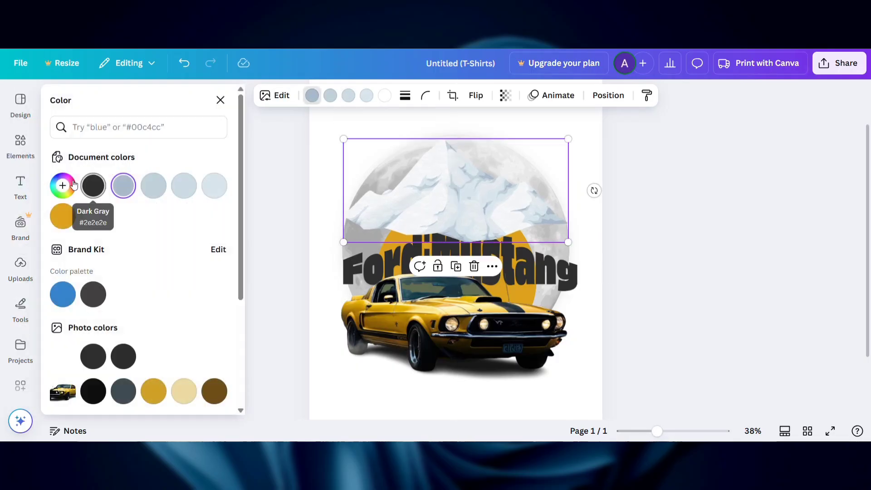
{"action": "left_click", "coordinate": [62, 185]}
{"action": "mouse_move", "coordinate": [95, 238]}
{"action": "left_mouse_down"}
{"action": "mouse_move", "coordinate": [65, 215]}
{"action": "mouse_move", "coordinate": [71, 226]}
{"action": "mouse_move", "coordinate": [91, 214]}
{"action": "mouse_move", "coordinate": [110, 219]}
{"action": "mouse_move", "coordinate": [57, 223]}
{"action": "mouse_move", "coordinate": [57, 232]}
{"action": "mouse_move", "coordinate": [75, 228]}
{"action": "mouse_move", "coordinate": [38, 258]}
{"action": "mouse_move", "coordinate": [36, 233]}
{"action": "mouse_move", "coordinate": [47, 257]}
{"action": "mouse_move", "coordinate": [40, 252]}
{"action": "left_mouse_up"}
{"action": "left_click", "coordinate": [331, 96]}
{"action": "left_click", "coordinate": [62, 185]}
{"action": "left_click", "coordinate": [48, 205]}
{"action": "left_click", "coordinate": [362, 92]}
{"action": "left_click", "coordinate": [55, 189]}
{"action": "left_click", "coordinate": [385, 95]}
{"action": "left_click", "coordinate": [67, 190]}
Change the mountain's light blue shade to a muted blue-gray, about #A5B2BE
{"action": "left_click", "coordinate": [312, 95]}
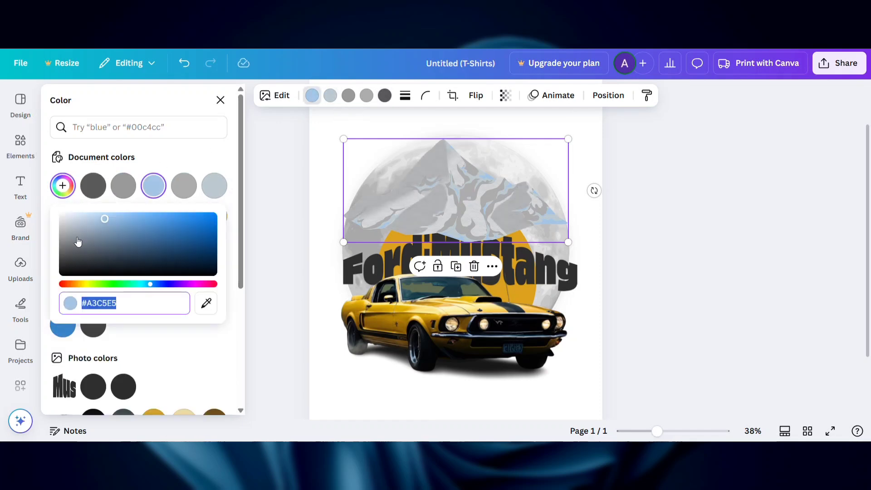
{"action": "left_click_drag", "start_coordinate": [86, 230], "coordinate": [79, 228]}
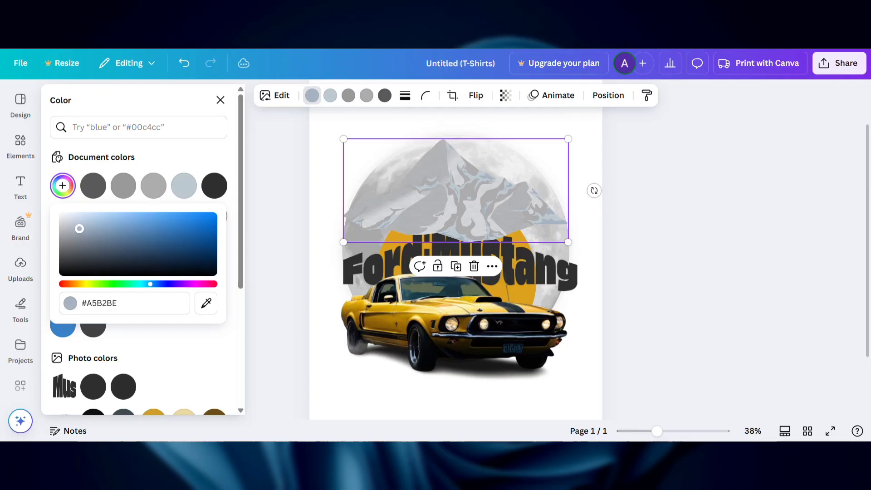
{"action": "key", "text": "Escape"}
{"action": "key", "text": "Escape"}
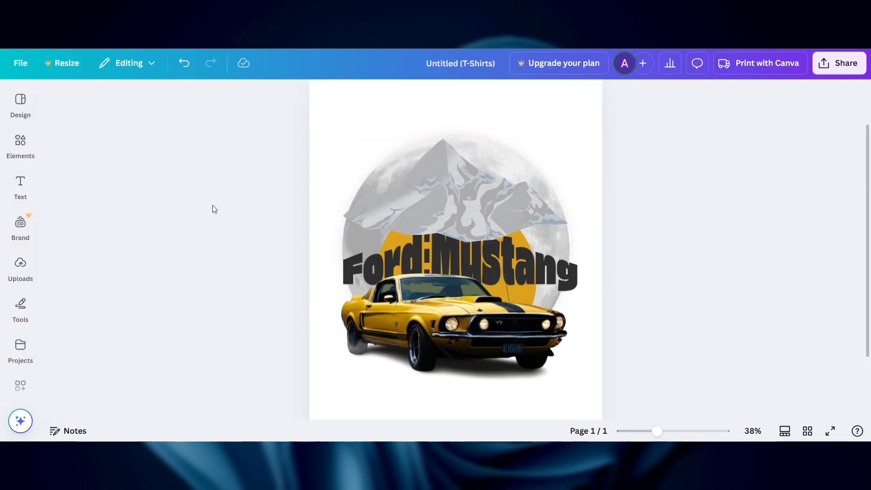
Send the gray mountain to the bottom of the layer order, behind the circle and the faded moon
{"action": "left_click", "coordinate": [454, 182]}
{"action": "left_click", "coordinate": [608, 95]}
{"action": "left_click", "coordinate": [181, 160]}
{"action": "left_click", "coordinate": [181, 160]}
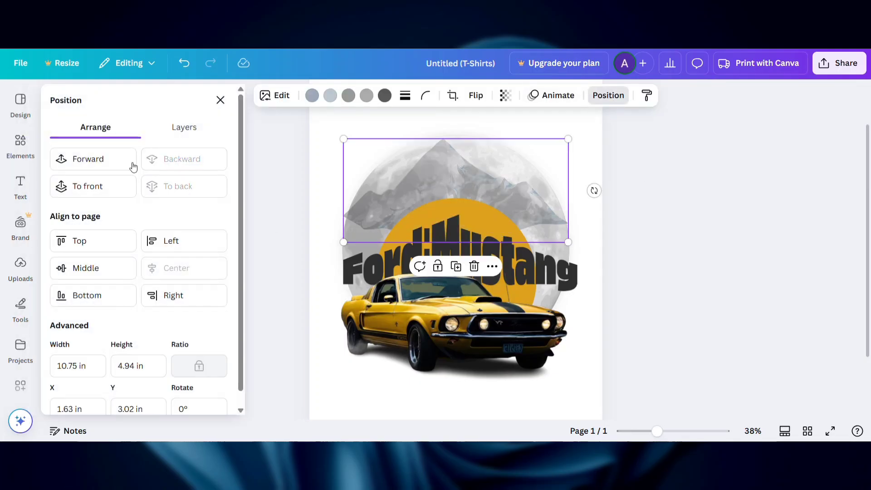
Try the mountain one layer in front of the moon, and return it to the very back
{"action": "left_click", "coordinate": [104, 164]}
{"action": "left_click", "coordinate": [181, 161]}
{"action": "left_click", "coordinate": [107, 162]}
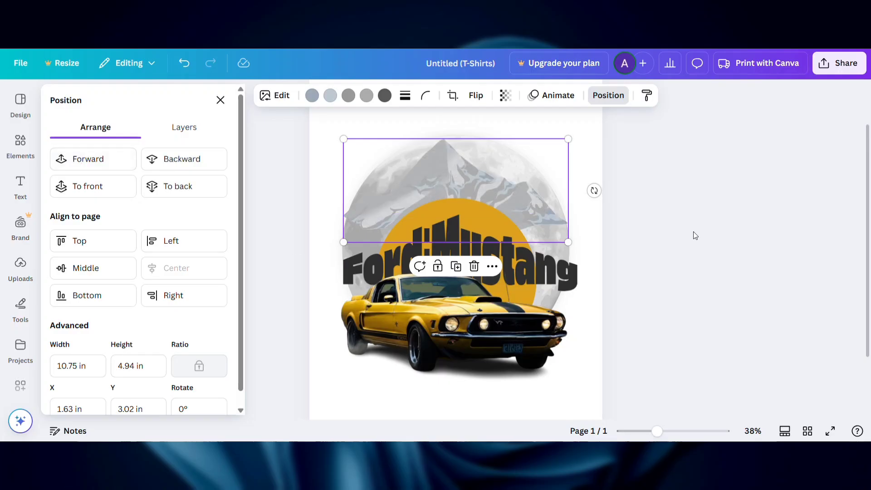
{"action": "left_click", "coordinate": [711, 235]}
{"action": "left_click", "coordinate": [608, 95]}
{"action": "left_click", "coordinate": [178, 161]}
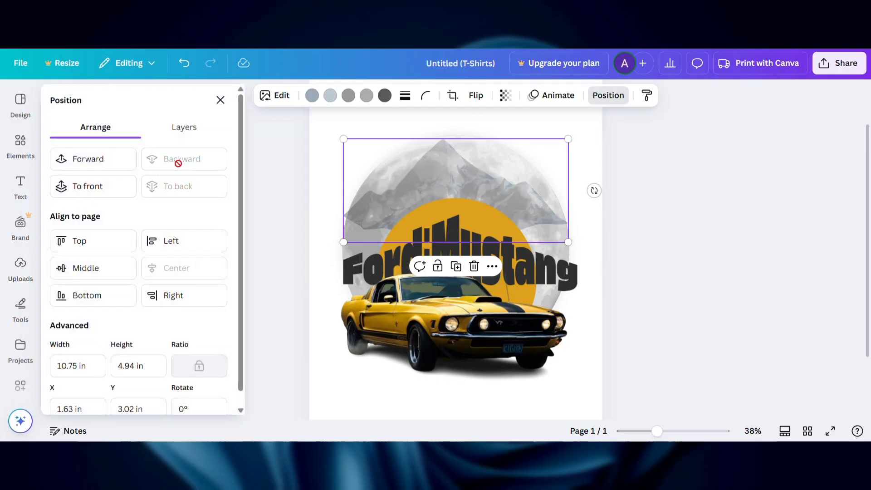
{"action": "left_click", "coordinate": [285, 167]}
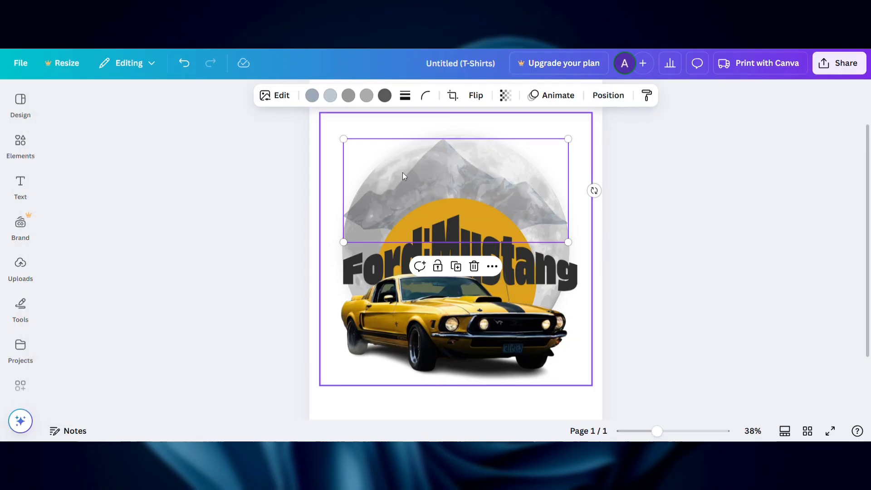
{"action": "left_click_drag", "start_coordinate": [402, 176], "coordinate": [402, 176]}
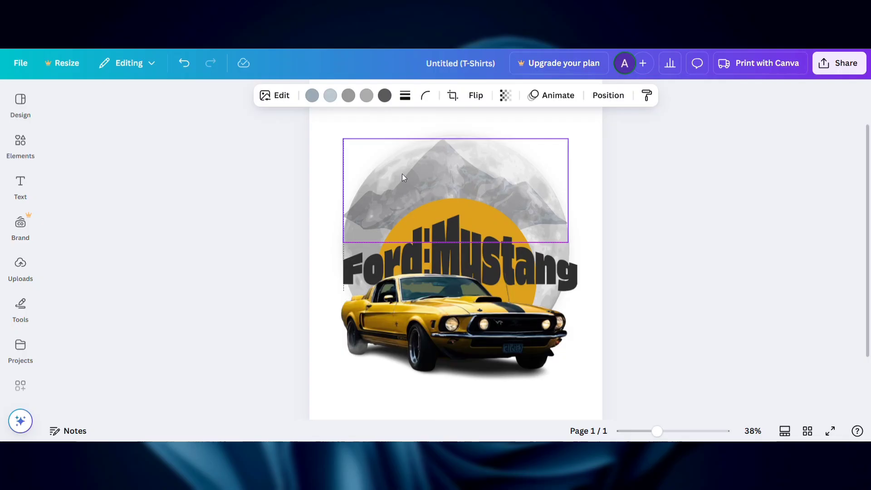
Add the white cloud image, shrink it to about 3.43 in wide and place it above the start of "Ford"
{"action": "left_click", "coordinate": [22, 144]}
{"action": "left_click", "coordinate": [181, 202]}
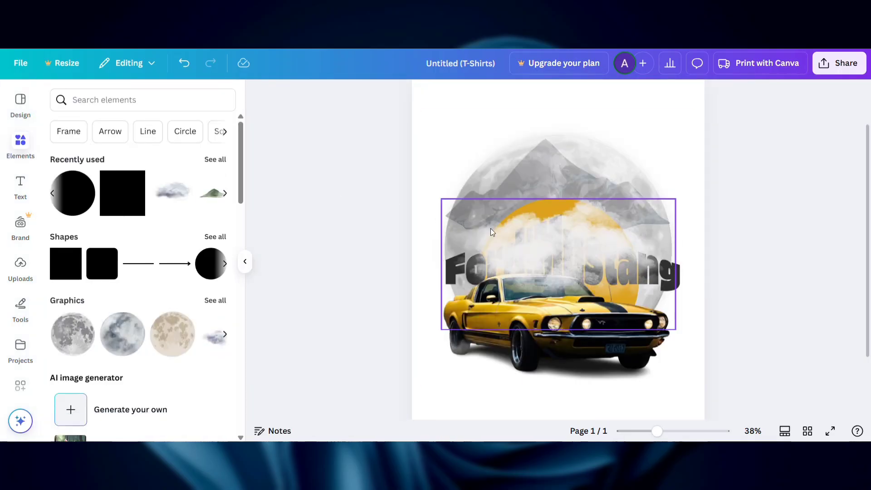
{"action": "left_click_drag", "start_coordinate": [516, 244], "coordinate": [433, 197]}
{"action": "left_click_drag", "start_coordinate": [359, 152], "coordinate": [455, 210]}
{"action": "left_click_drag", "start_coordinate": [507, 250], "coordinate": [468, 230]}
Send the white cloud backward in the layer order and nudge it toward the moon's left edge
{"action": "left_click", "coordinate": [704, 95]}
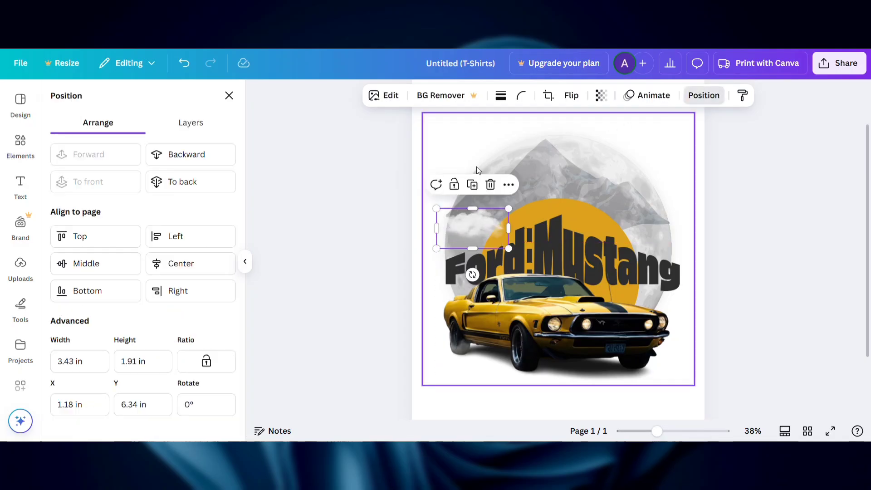
{"action": "left_click", "coordinate": [182, 156]}
{"action": "left_click", "coordinate": [182, 157]}
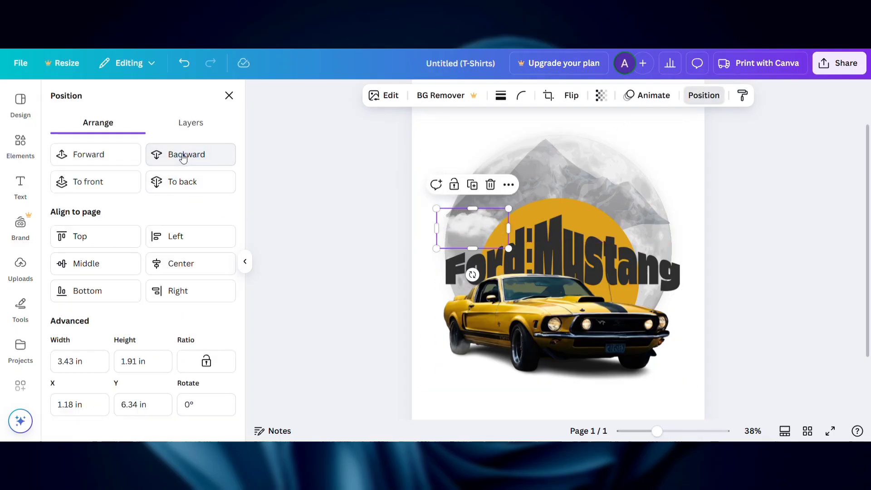
{"action": "left_click", "coordinate": [97, 158]}
{"action": "left_click", "coordinate": [360, 203]}
{"action": "left_click_drag", "start_coordinate": [482, 232], "coordinate": [466, 213]}
{"action": "left_click", "coordinate": [467, 220]}
Set the page background to a very light gray custom color
{"action": "left_click", "coordinate": [415, 132]}
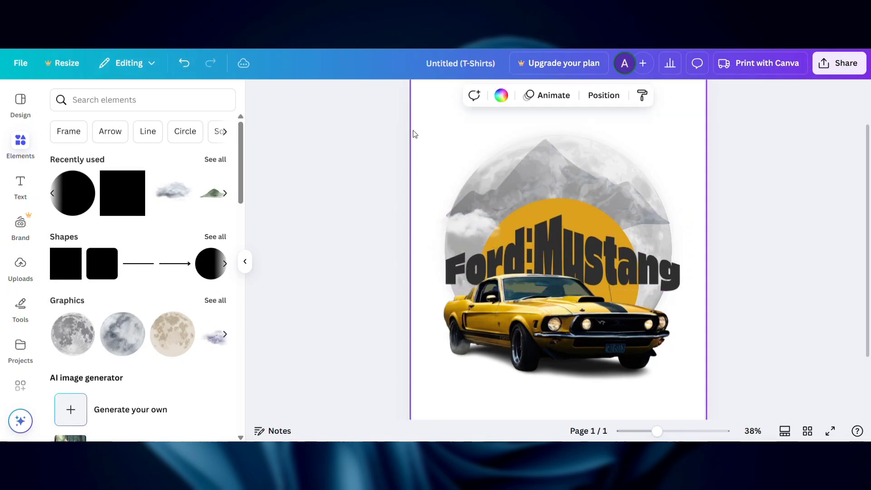
{"action": "left_click", "coordinate": [63, 181]}
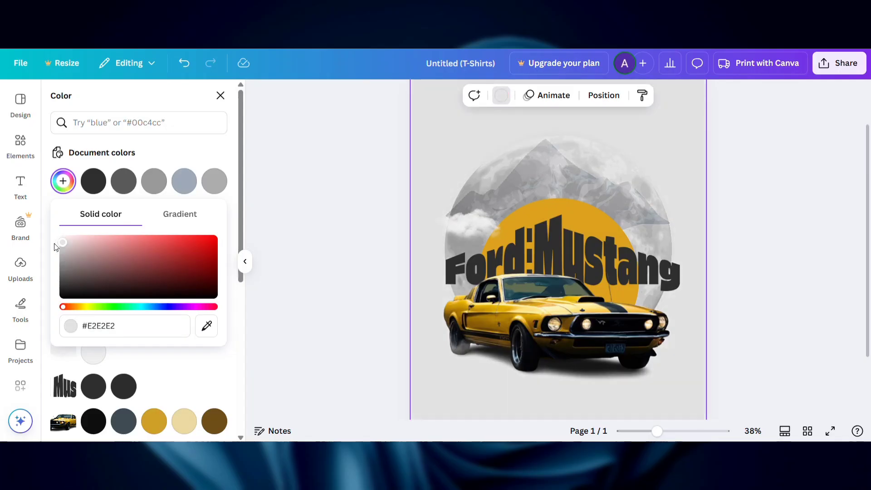
{"action": "left_click_drag", "start_coordinate": [64, 255], "coordinate": [54, 244]}
{"action": "left_click", "coordinate": [377, 185]}
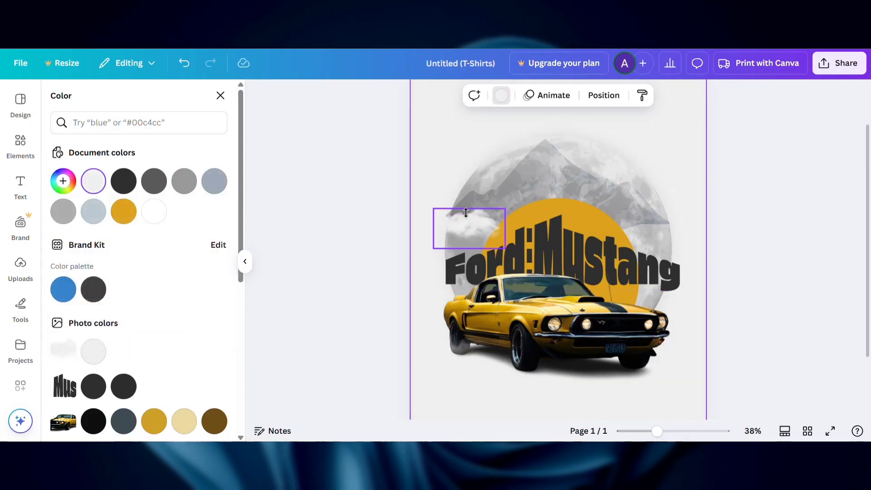
Duplicate the white cloud, make the copy smaller and place it slightly above the first at the moon's left edge
{"action": "left_click", "coordinate": [466, 213]}
{"action": "left_click_drag", "start_coordinate": [469, 208], "coordinate": [439, 215]}
{"action": "left_click", "coordinate": [334, 229]}
{"action": "left_click", "coordinate": [449, 224]}
{"action": "left_click", "coordinate": [354, 219]}
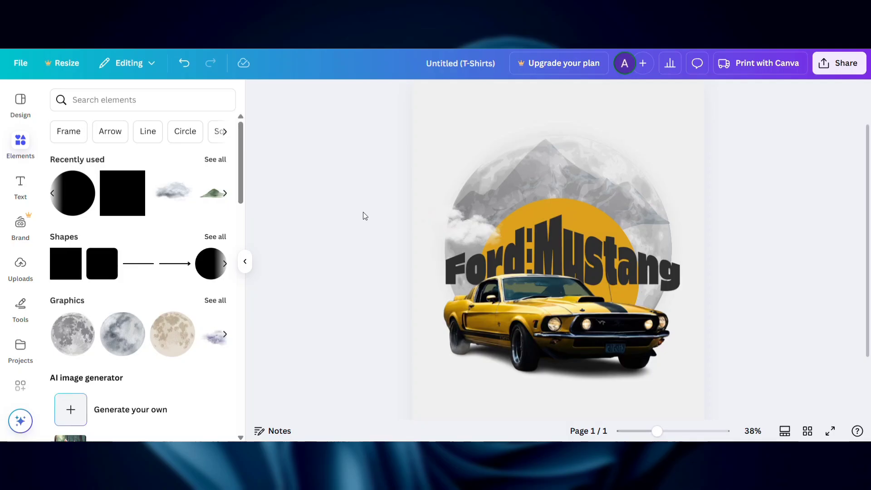
Place two more white cloud copies above "Mustang", one over the circle's upper right and one at the moon's right edge
{"action": "left_click", "coordinate": [451, 220]}
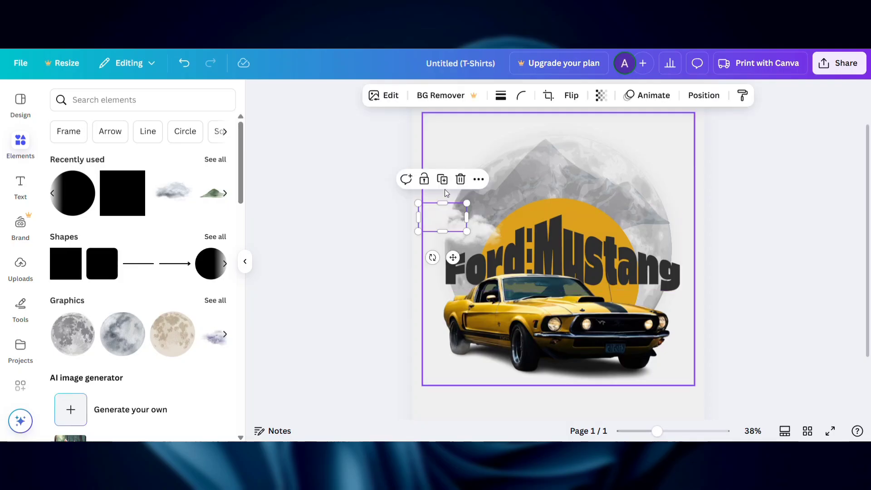
{"action": "left_click_drag", "start_coordinate": [451, 224], "coordinate": [688, 247]}
{"action": "left_click_drag", "start_coordinate": [641, 223], "coordinate": [600, 218]}
{"action": "left_click", "coordinate": [764, 264]}
{"action": "left_click", "coordinate": [653, 233]}
{"action": "left_click", "coordinate": [819, 247]}
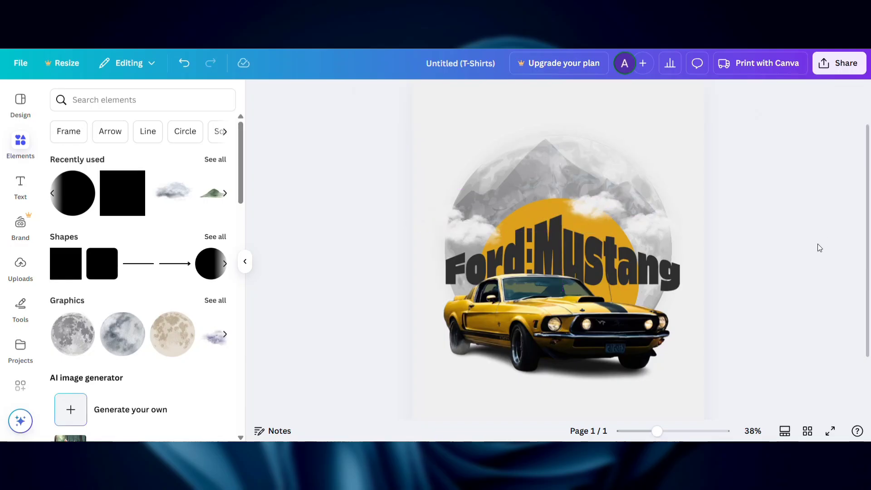
Add a small gray-blue cloud beside the mountain peak and duplicate it onto the mountain's left slope
{"action": "left_click", "coordinate": [177, 195]}
{"action": "left_click_drag", "start_coordinate": [450, 314], "coordinate": [576, 168]}
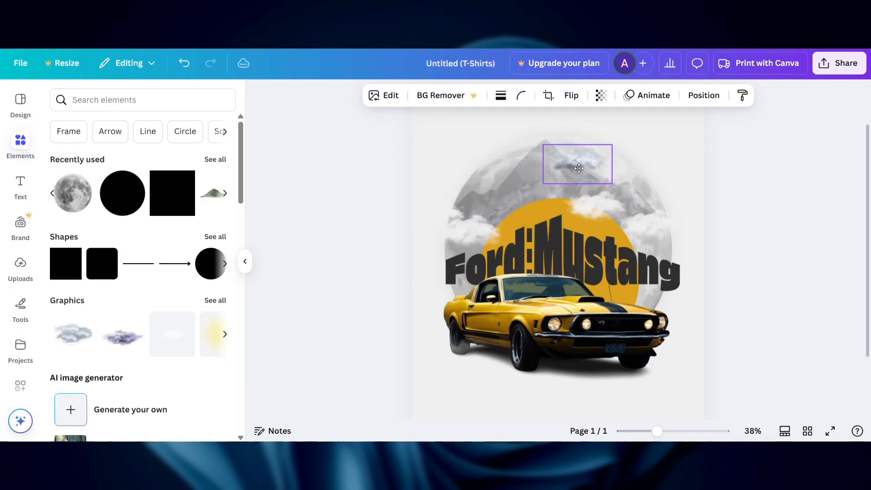
{"action": "left_click", "coordinate": [391, 201]}
{"action": "left_click", "coordinate": [581, 166]}
{"action": "left_click_drag", "start_coordinate": [581, 166], "coordinate": [503, 194]}
{"action": "left_click", "coordinate": [574, 201]}
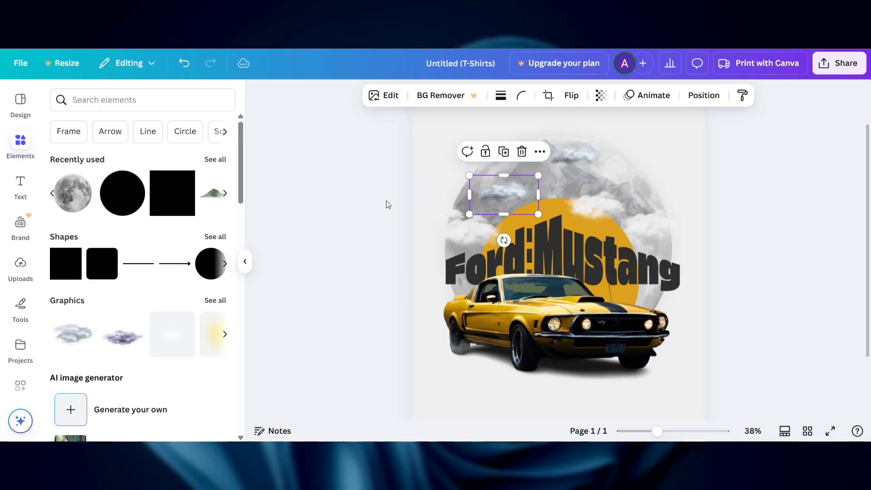
{"action": "left_click", "coordinate": [386, 205]}
Enlarge the yellow car to span nearly the page width and nudge it slightly left under the lettering
{"action": "scroll", "coordinate": [369, 206], "scroll_direction": "down", "scroll_amount": 2}
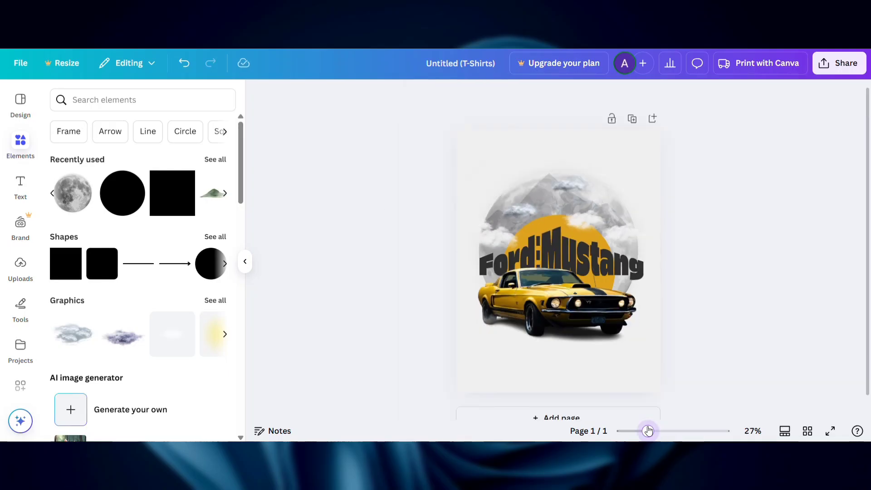
{"action": "left_click", "coordinate": [598, 334]}
{"action": "left_click_drag", "start_coordinate": [643, 349], "coordinate": [661, 356]}
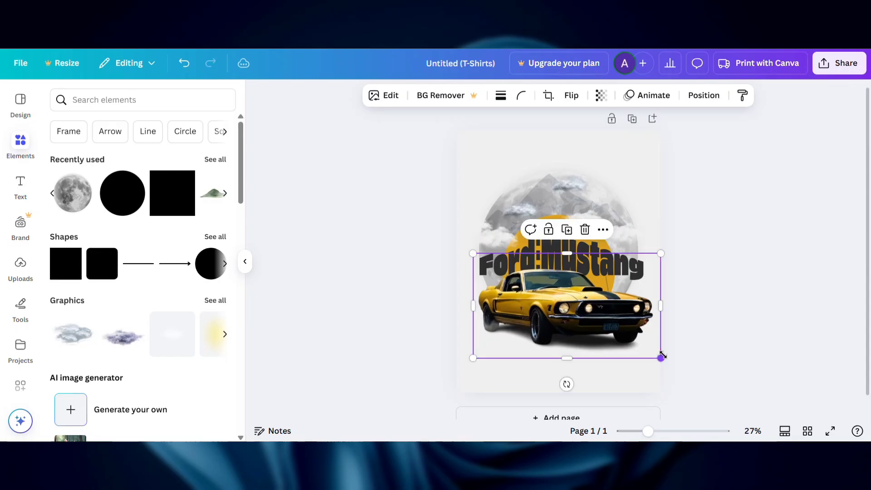
{"action": "left_click_drag", "start_coordinate": [591, 330], "coordinate": [585, 330]}
{"action": "left_click", "coordinate": [414, 295]}
Select all elements together, enlarge the whole design slightly and center it on the page
{"action": "left_click_drag", "start_coordinate": [712, 369], "coordinate": [382, 137]}
{"action": "left_click_drag", "start_coordinate": [458, 151], "coordinate": [451, 150]}
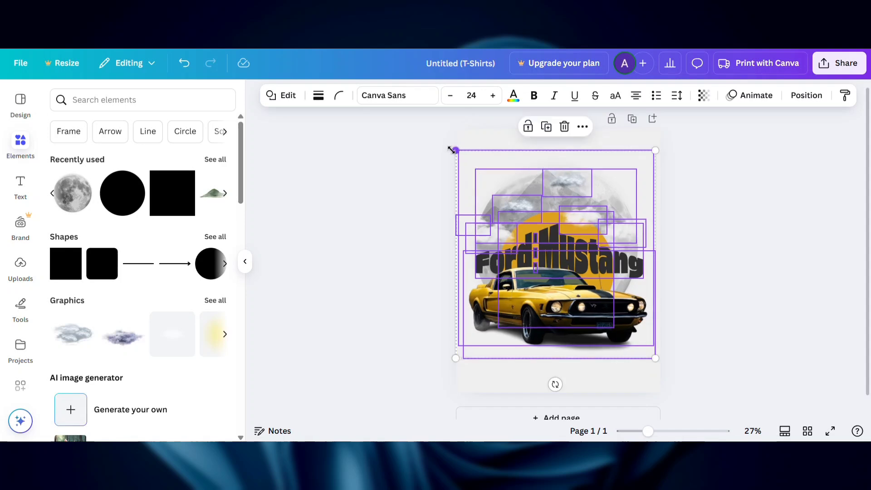
{"action": "left_click_drag", "start_coordinate": [655, 358], "coordinate": [661, 361]}
{"action": "left_click", "coordinate": [787, 359]}
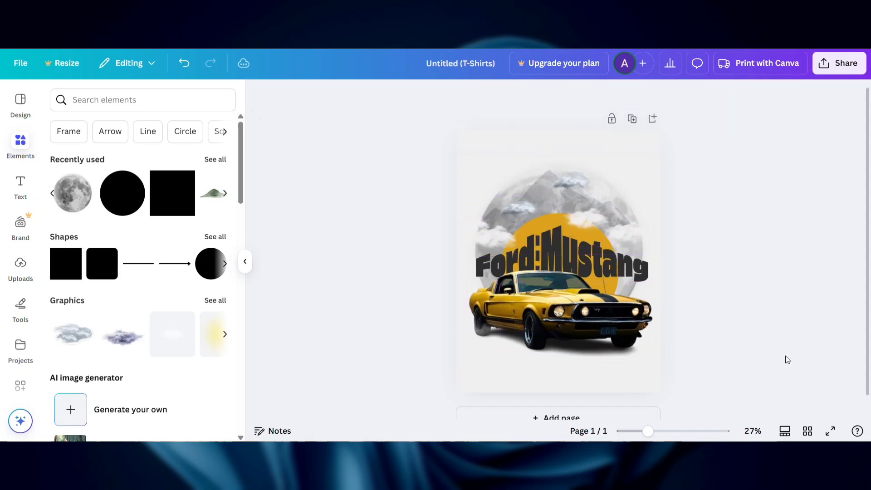
{"action": "left_click_drag", "start_coordinate": [742, 383], "coordinate": [356, 146]}
{"action": "left_click_drag", "start_coordinate": [451, 362], "coordinate": [449, 365]}
{"action": "left_click_drag", "start_coordinate": [511, 350], "coordinate": [512, 351]}
{"action": "left_click", "coordinate": [369, 294]}
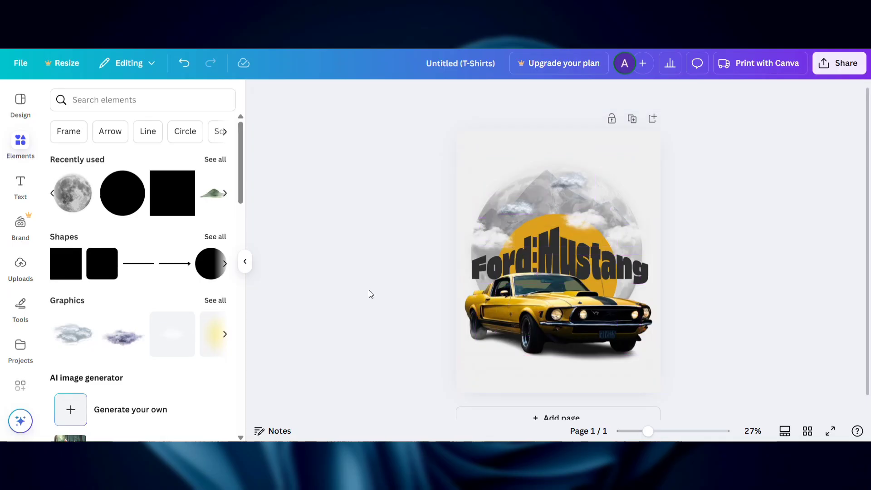
Select all elements together, enlarge the whole design slightly to about 14.8 wide by 15.4 high, and adjust its position on the page
{"action": "left_click_drag", "start_coordinate": [745, 373], "coordinate": [379, 132]}
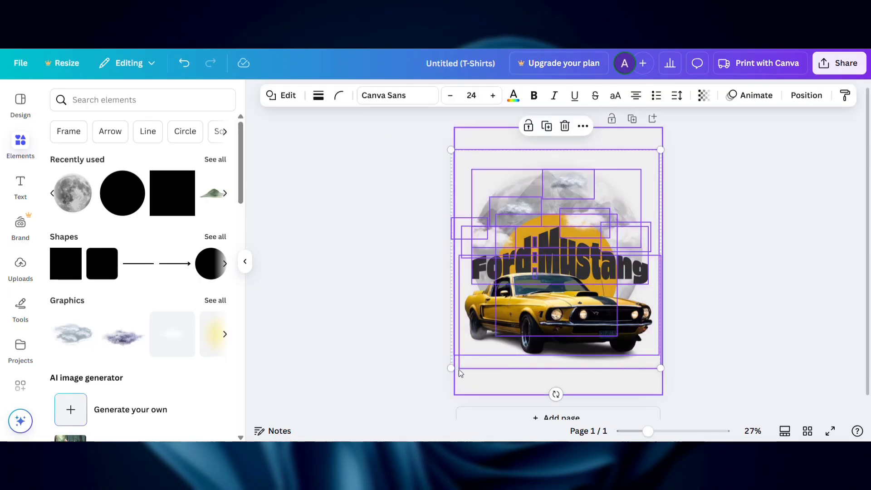
{"action": "left_click_drag", "start_coordinate": [458, 369], "coordinate": [445, 368]}
{"action": "left_click", "coordinate": [394, 336]}
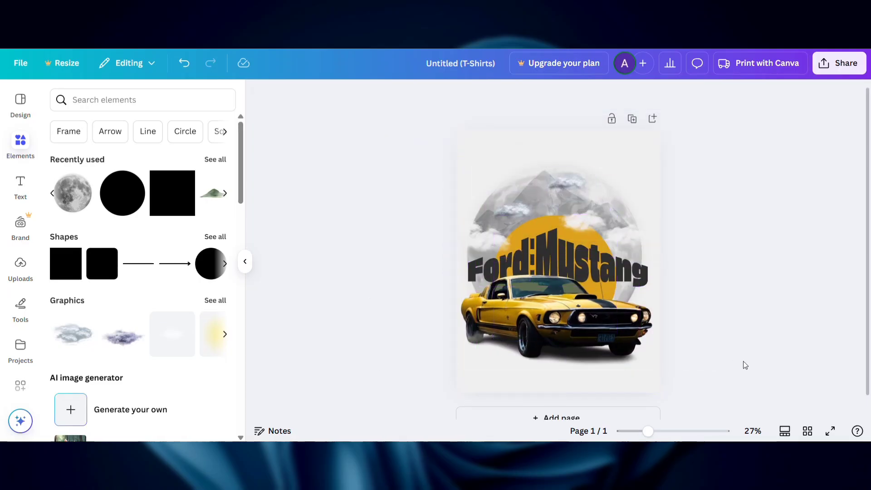
{"action": "left_click_drag", "start_coordinate": [747, 365], "coordinate": [359, 168]}
{"action": "left_click_drag", "start_coordinate": [660, 371], "coordinate": [665, 373]}
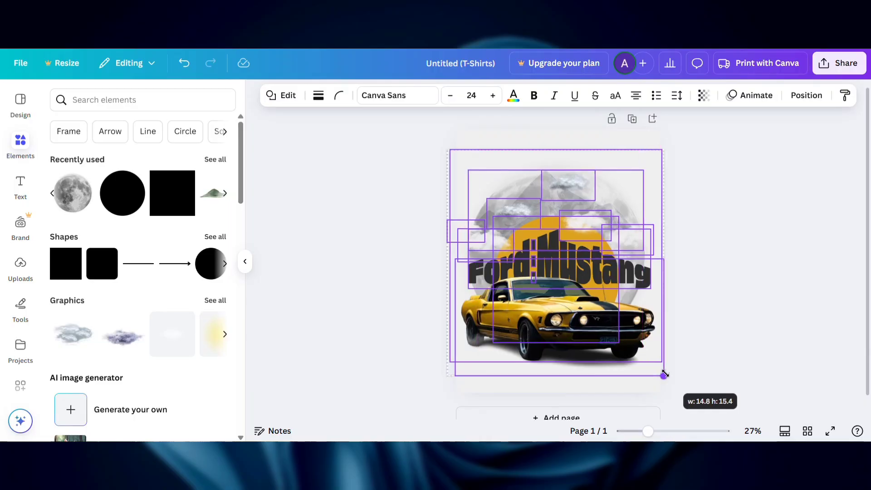
{"action": "left_click_drag", "start_coordinate": [589, 328], "coordinate": [588, 328]}
{"action": "left_click", "coordinate": [392, 260]}
{"action": "key", "text": "ctrl+z"}
Open the T-shirt print options for the design and set the shirt color to Gray
{"action": "left_click", "coordinate": [766, 64]}
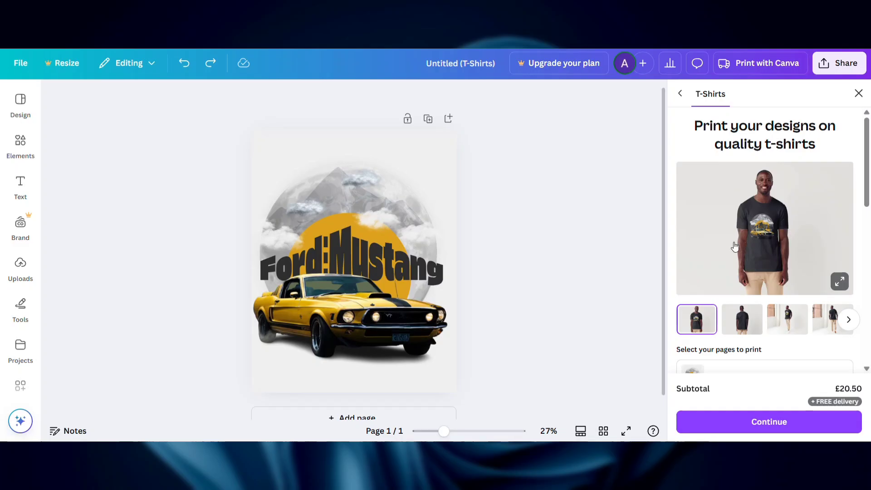
{"action": "left_click_drag", "start_coordinate": [868, 194], "coordinate": [868, 291]}
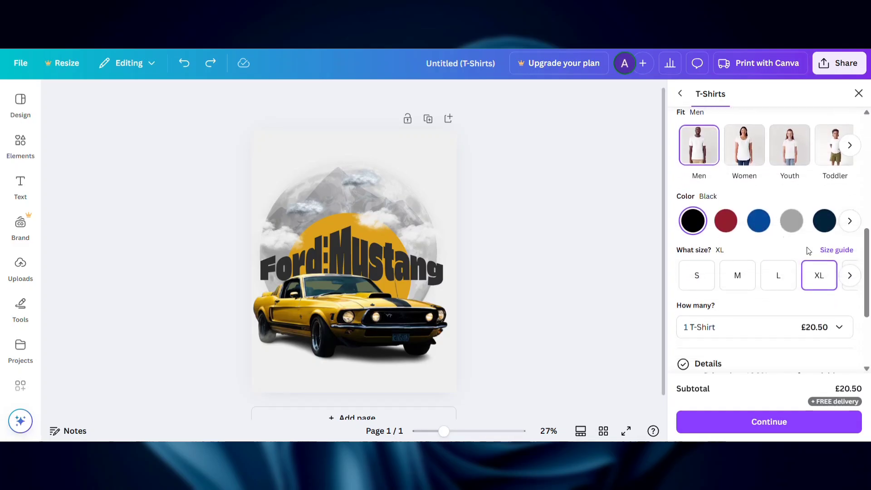
{"action": "left_click", "coordinate": [791, 221]}
Enlarge the T-shirt mockup preview and examine the design on the angled standing shot and the front close-up
{"action": "scroll", "coordinate": [867, 279], "scroll_direction": "up", "scroll_amount": 10}
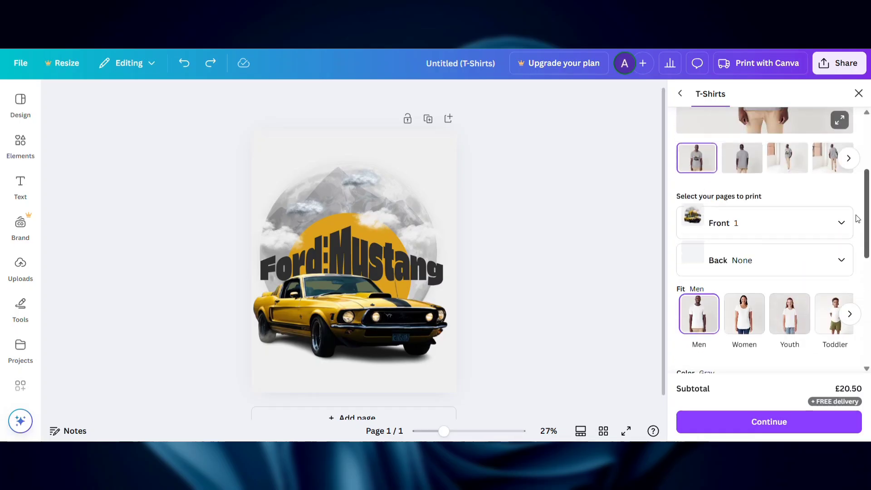
{"action": "left_click", "coordinate": [839, 281]}
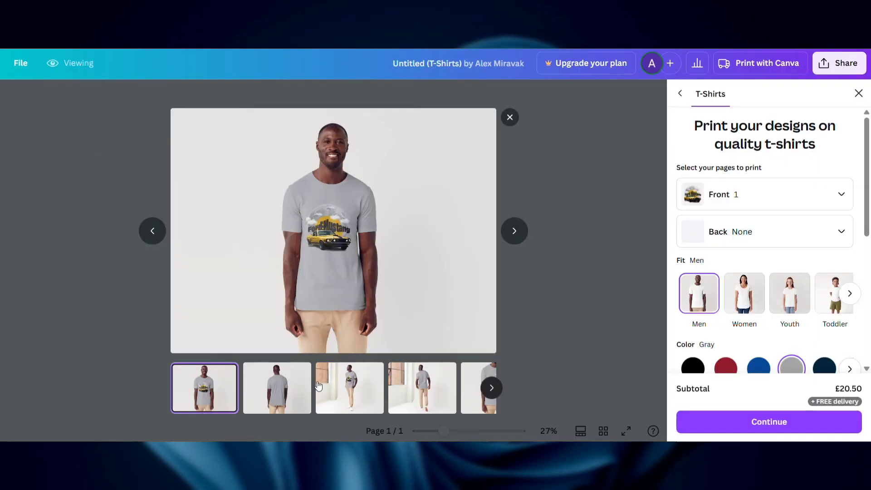
{"action": "left_click", "coordinate": [341, 389]}
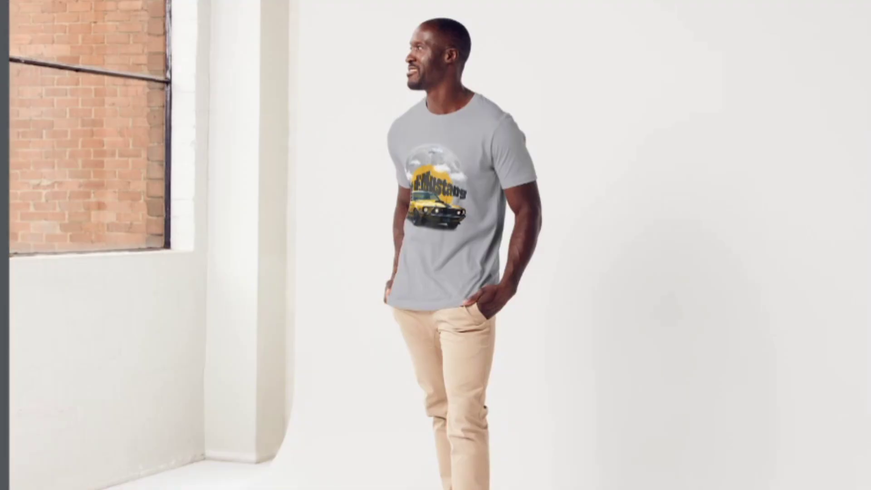
{"action": "left_click", "coordinate": [253, 401]}
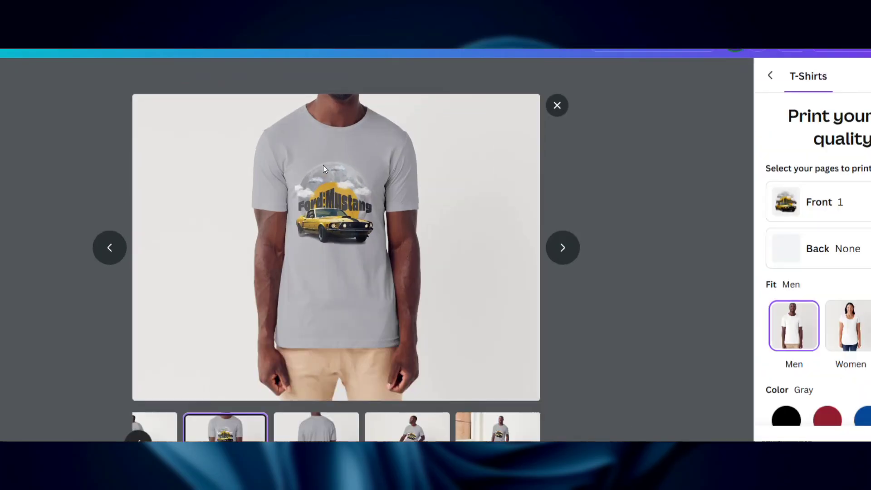